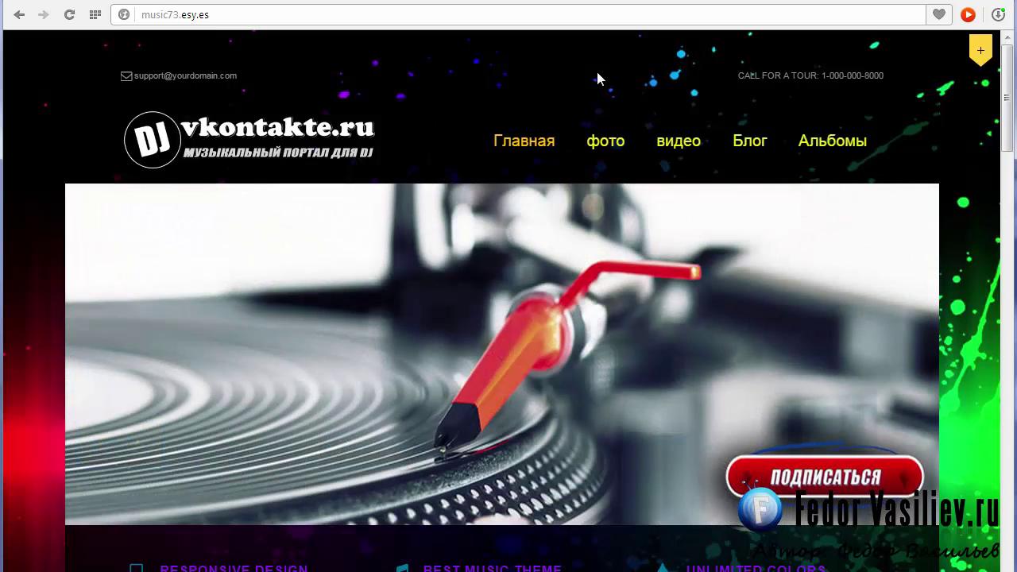
- Switch from the music73.esy.es site to the Hostinger control panel tab
click(554, 1)
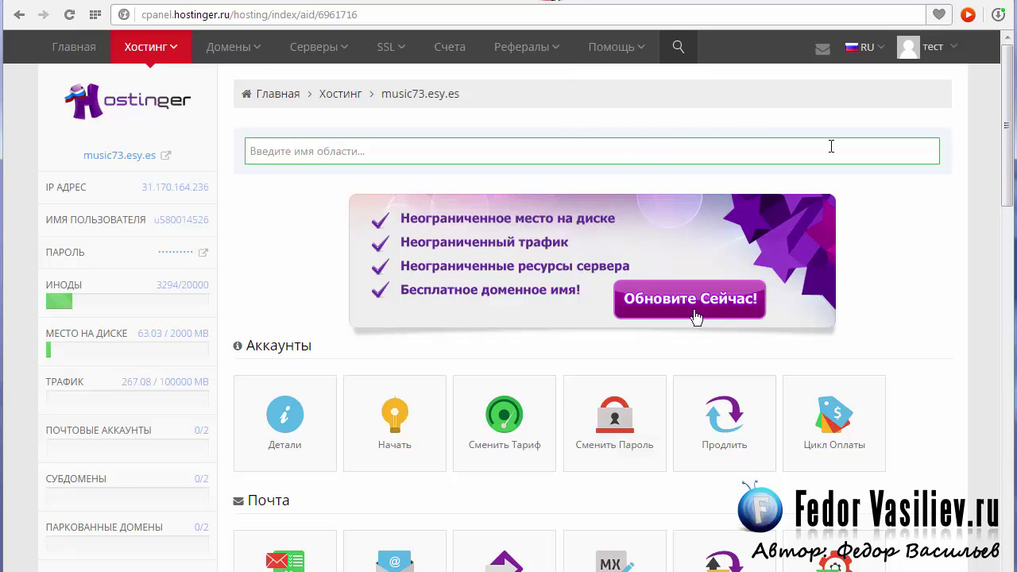
- Open the File Manager from the Файлы section and show the site's root folder
scroll(609, 109, down, 7)
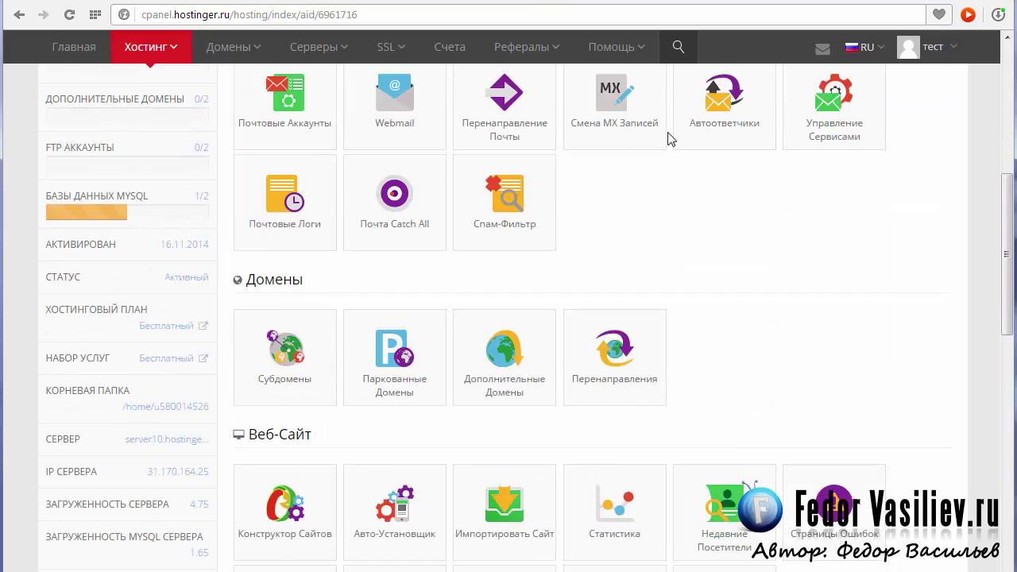
scroll(667, 139, down, 5)
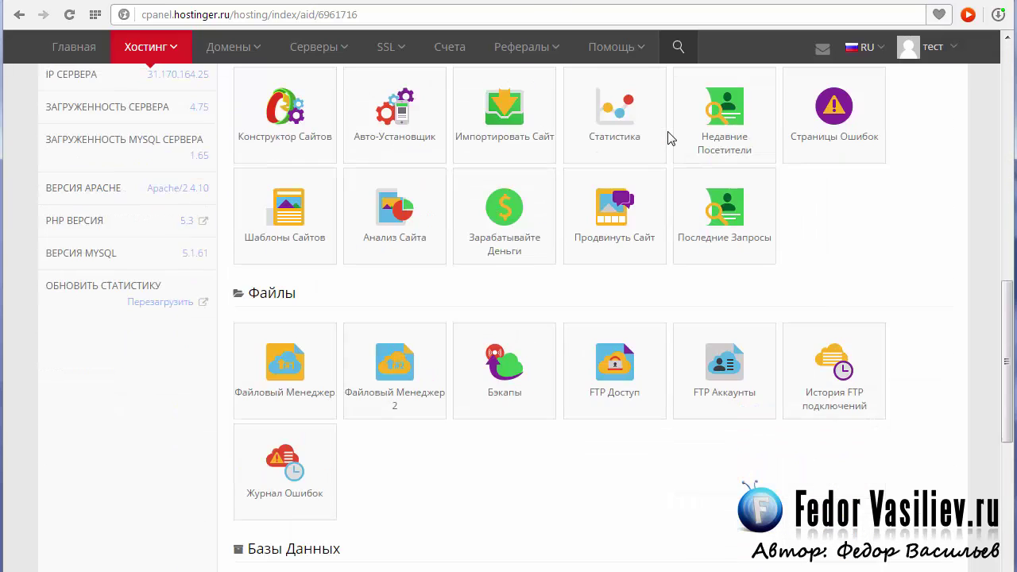
click(285, 291)
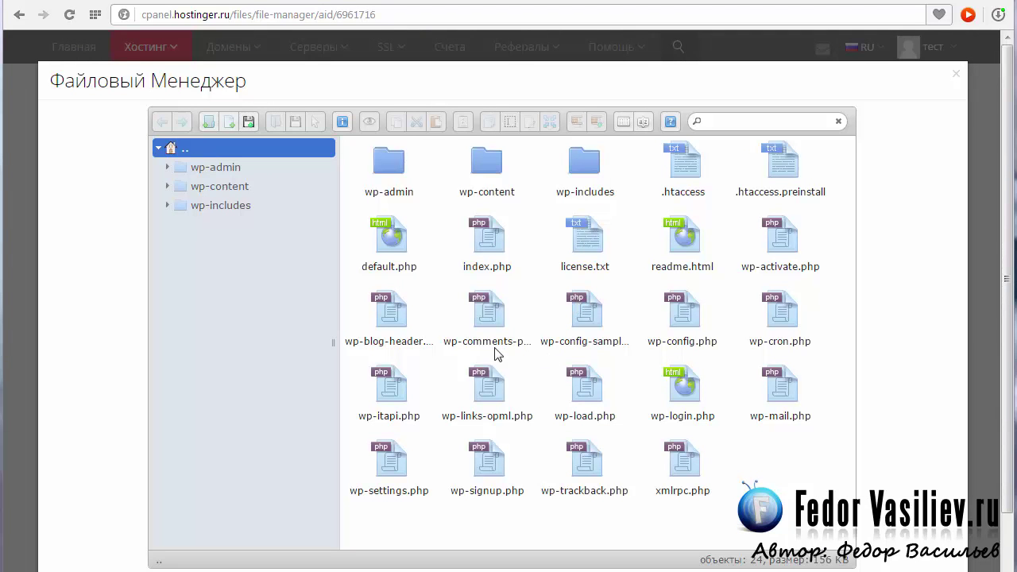
click(170, 150)
- Upload robots.txt into the site root and open it with Редактировать
drag(1016, 476, 763, 469)
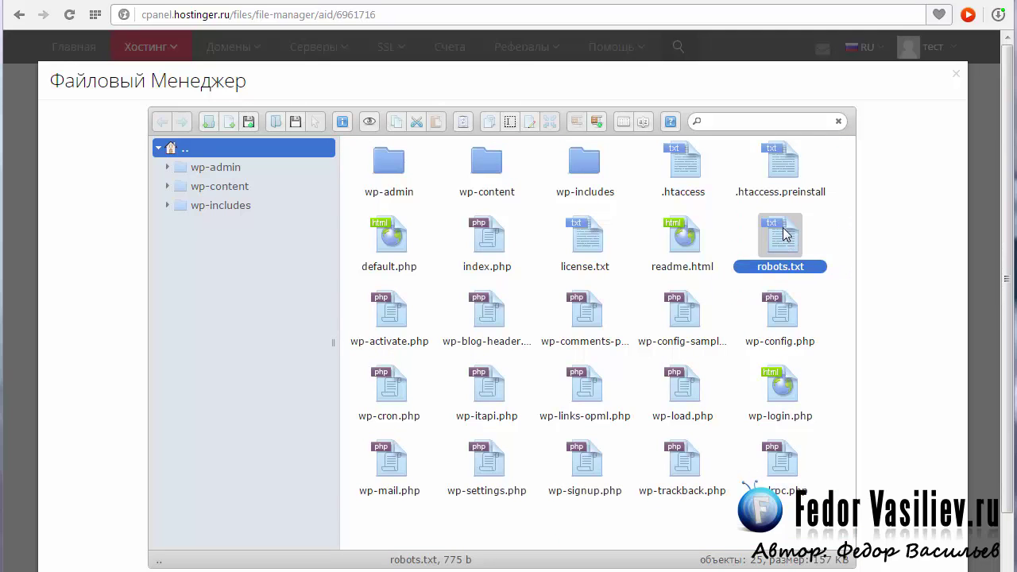
right_click(784, 232)
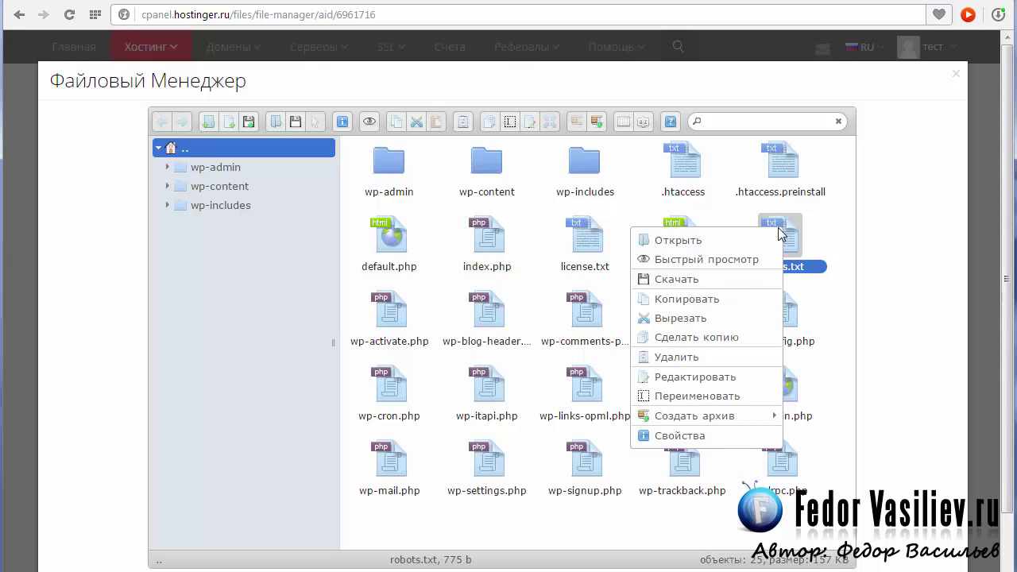
click(729, 378)
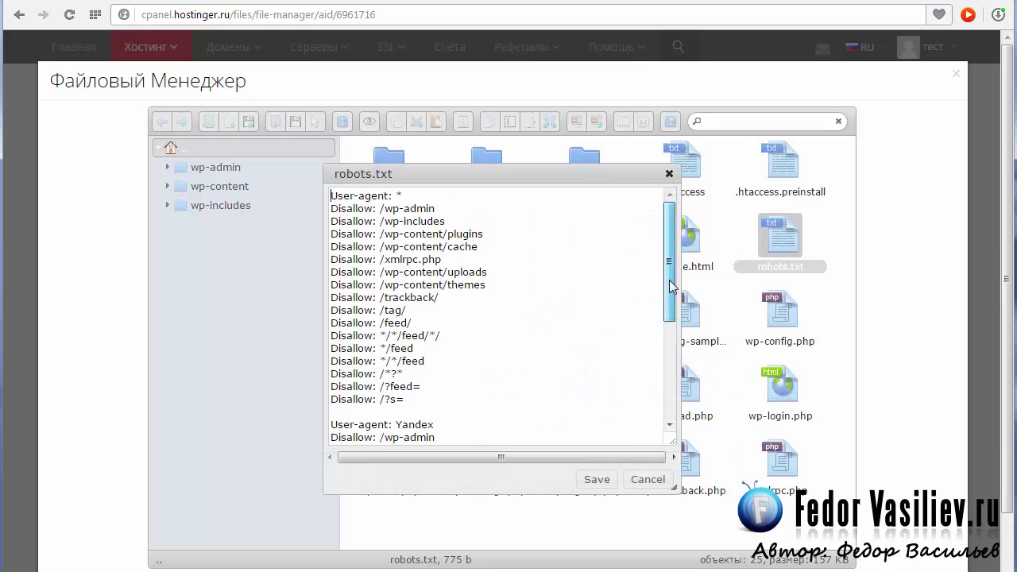
- Review the robots.txt Disallow rules and select the Host line
drag(670, 280, 665, 398)
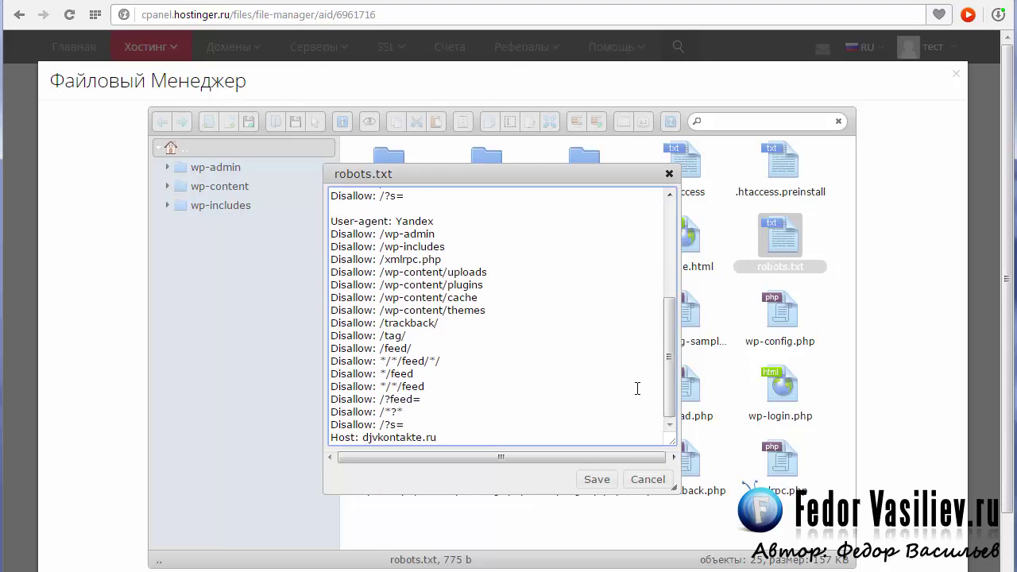
double_click(369, 235)
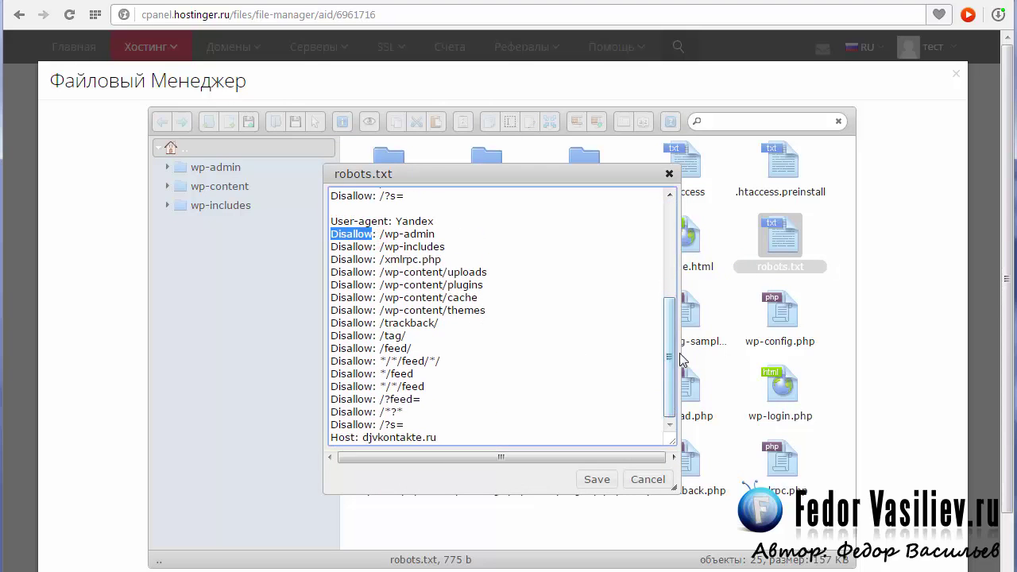
drag(671, 372, 666, 279)
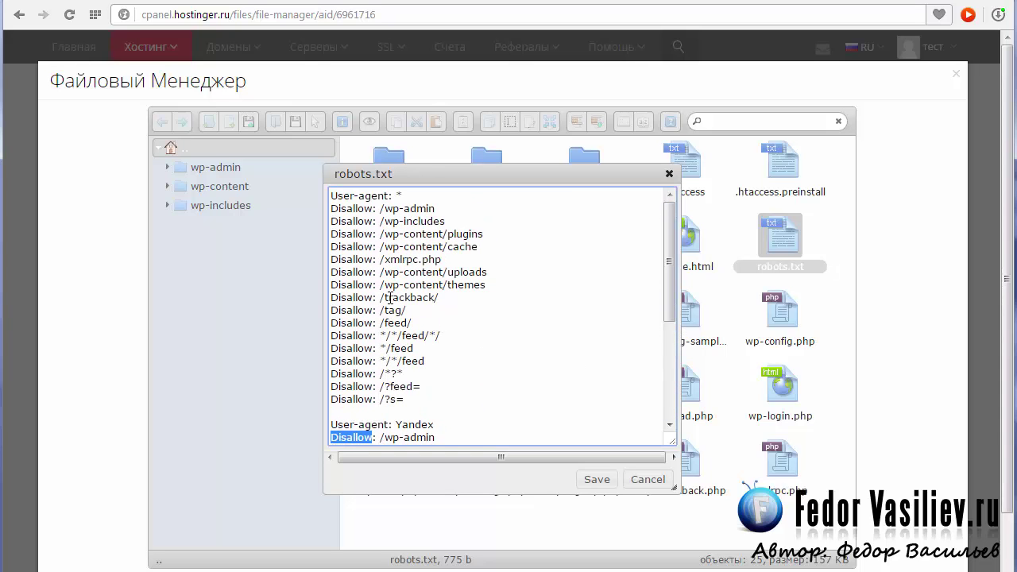
scroll(620, 346, down, 4)
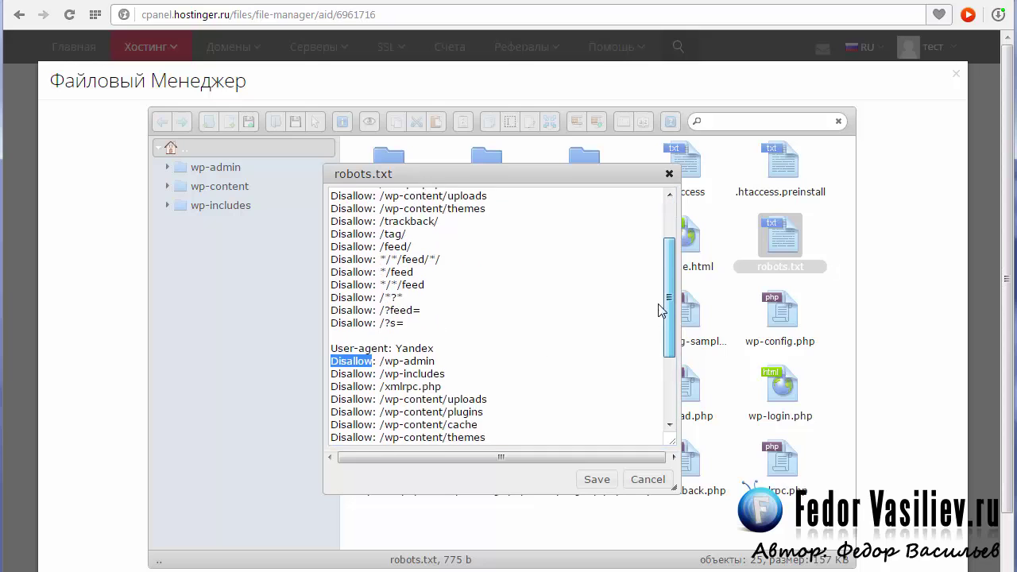
scroll(658, 326, up, 4)
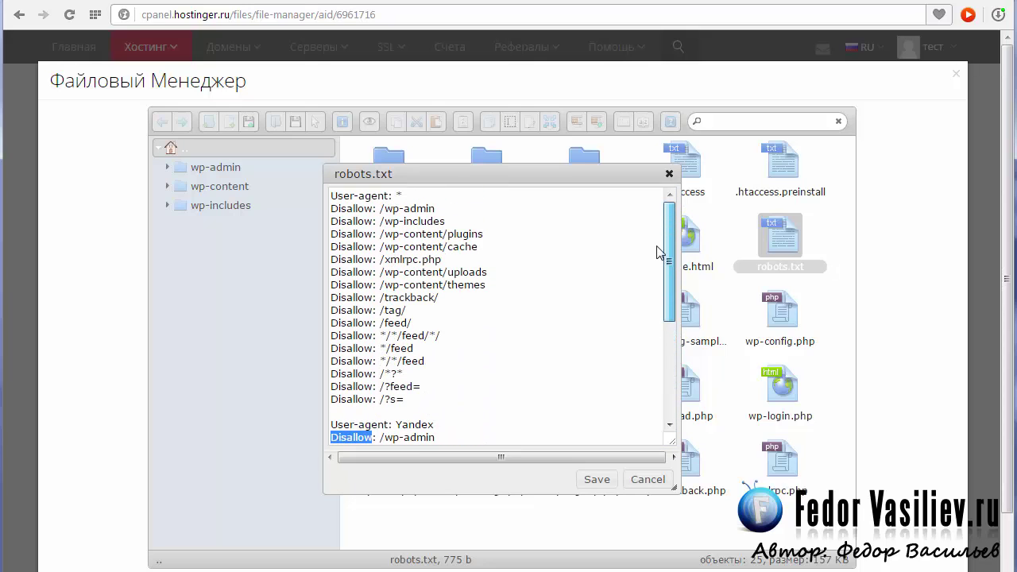
scroll(660, 262, down, 5)
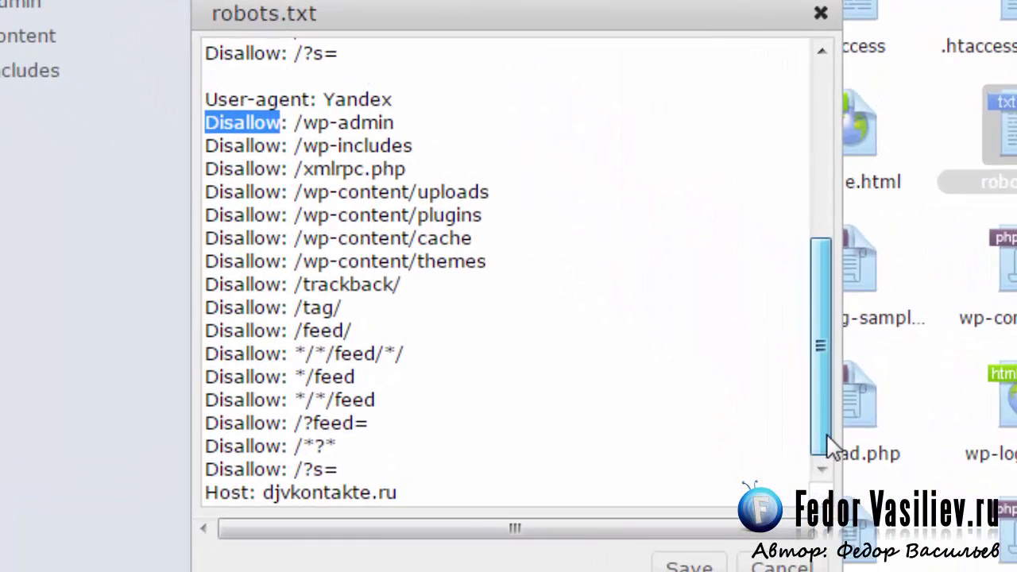
drag(438, 494, 142, 500)
- Replace the Host domain djvkontakte.ru with the pasted site address
click(251, 497)
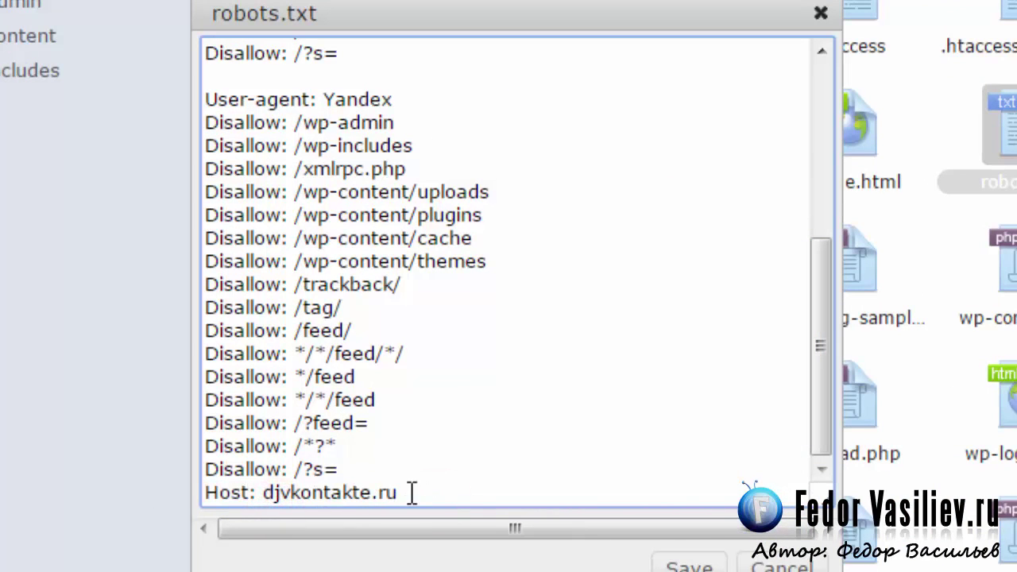
drag(411, 493, 262, 492)
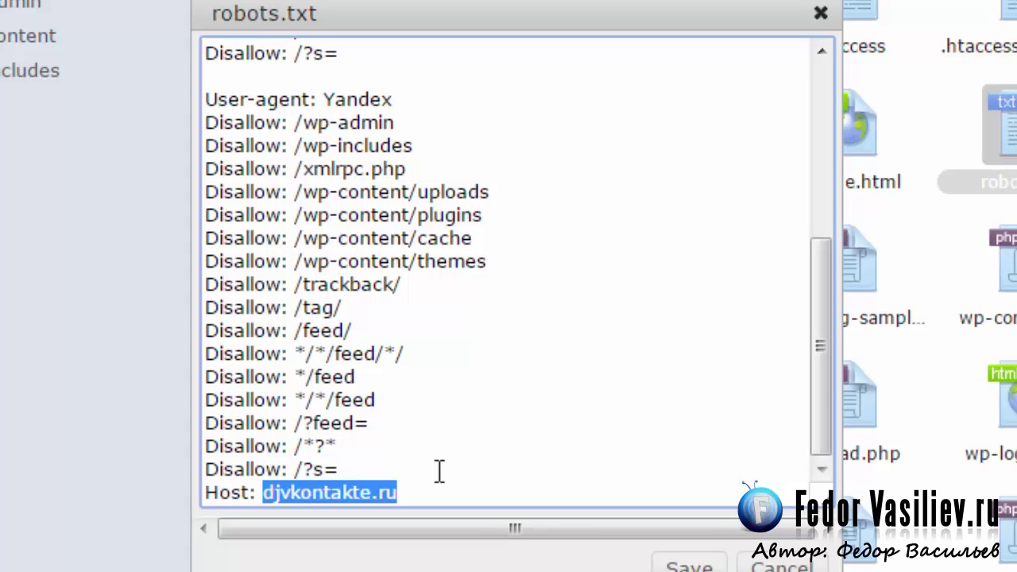
key(BackSpace)
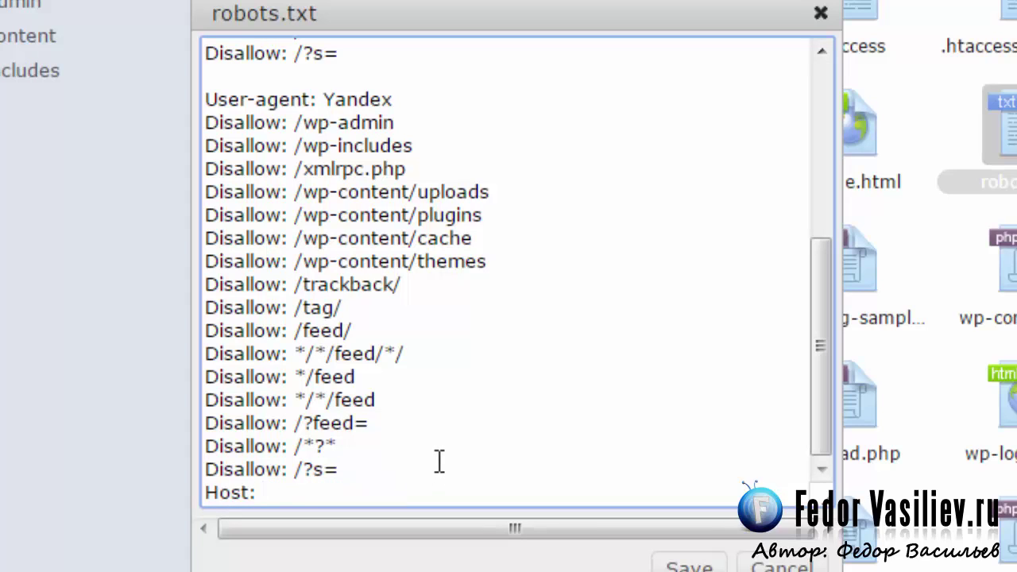
right_click(300, 493)
click(286, 569)
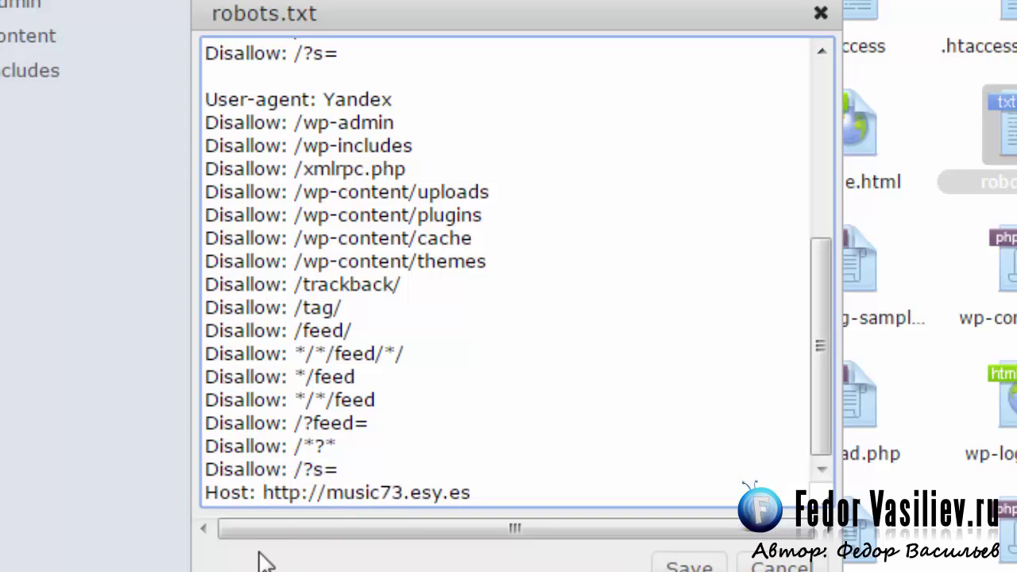
click(324, 493)
drag(325, 492, 264, 492)
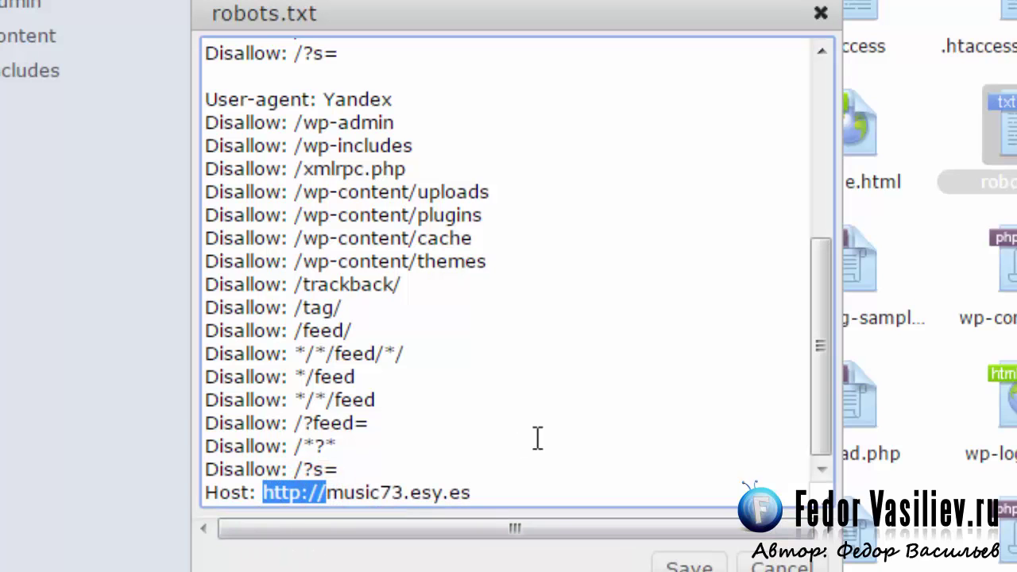
key(BackSpace)
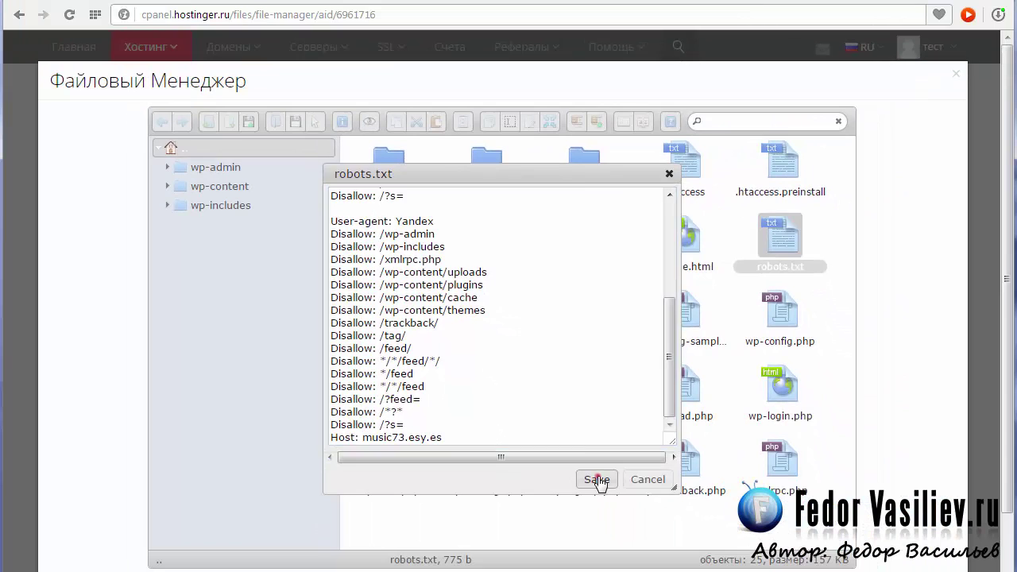
click(676, 558)
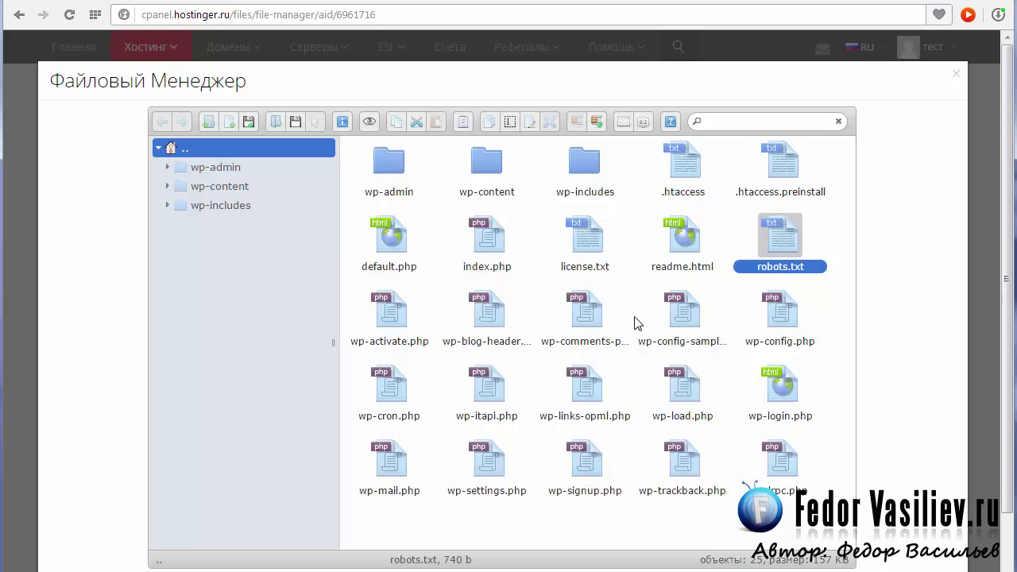
click(847, 1)
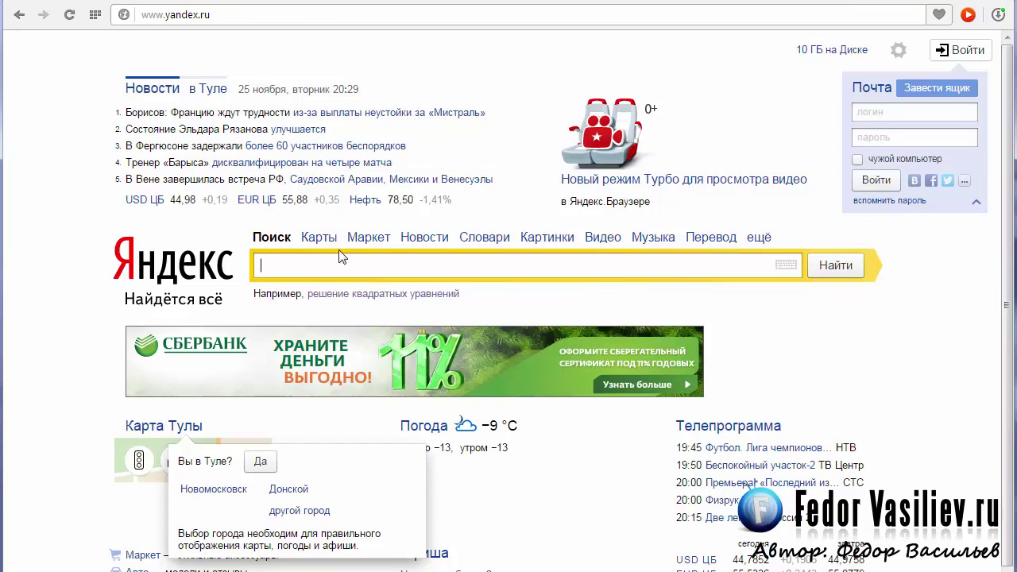
- Reach Вебмастер via Yandex's all-services page and start a new account from sign-in
click(759, 237)
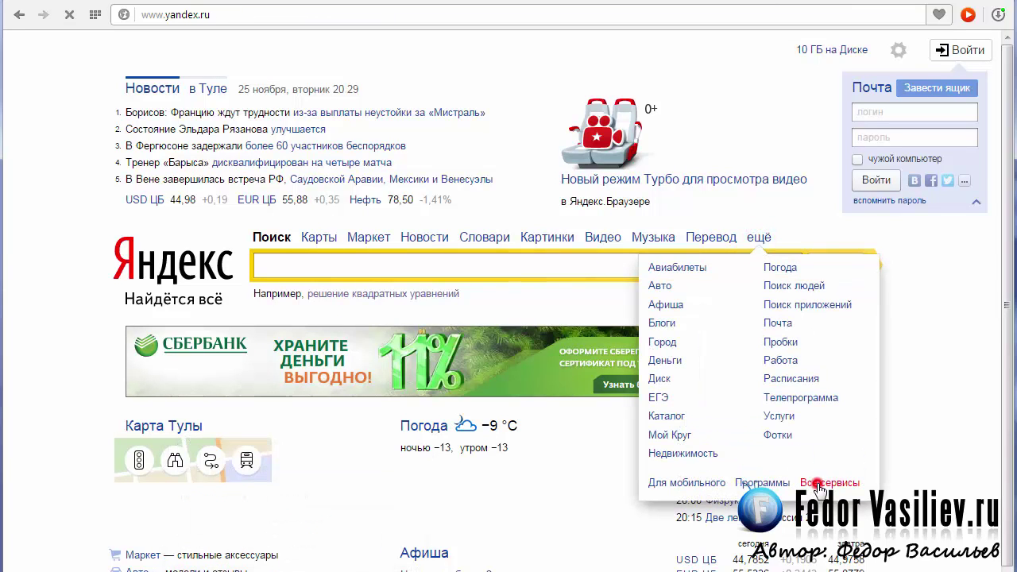
click(820, 487)
scroll(1011, 235, down, 2)
scroll(1011, 235, down, 3)
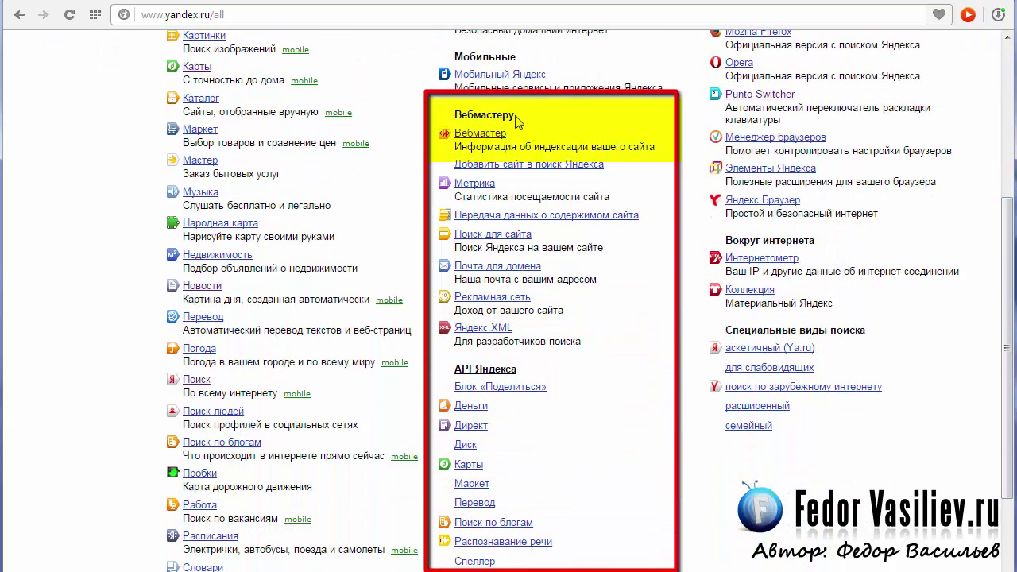
click(481, 133)
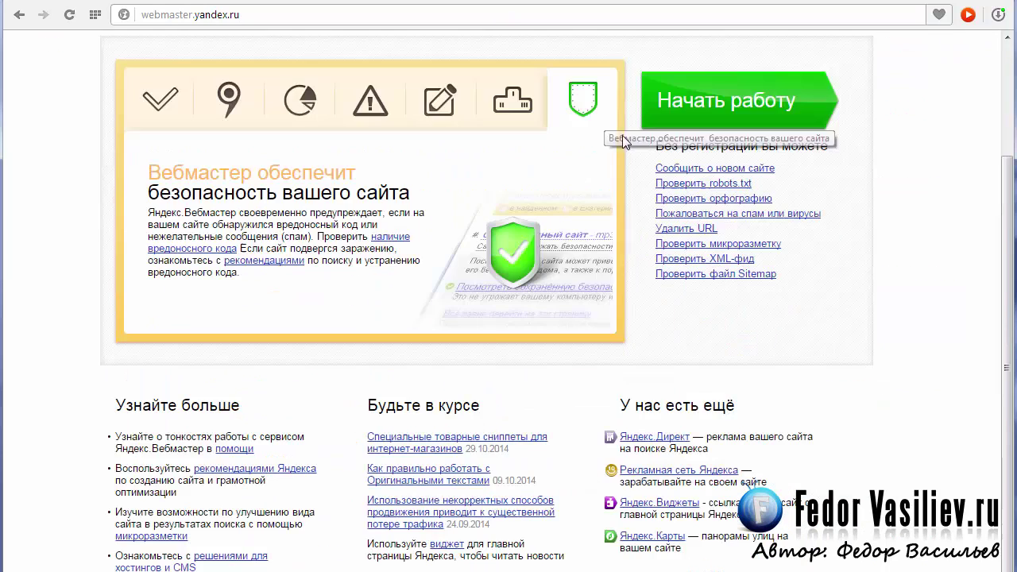
click(695, 117)
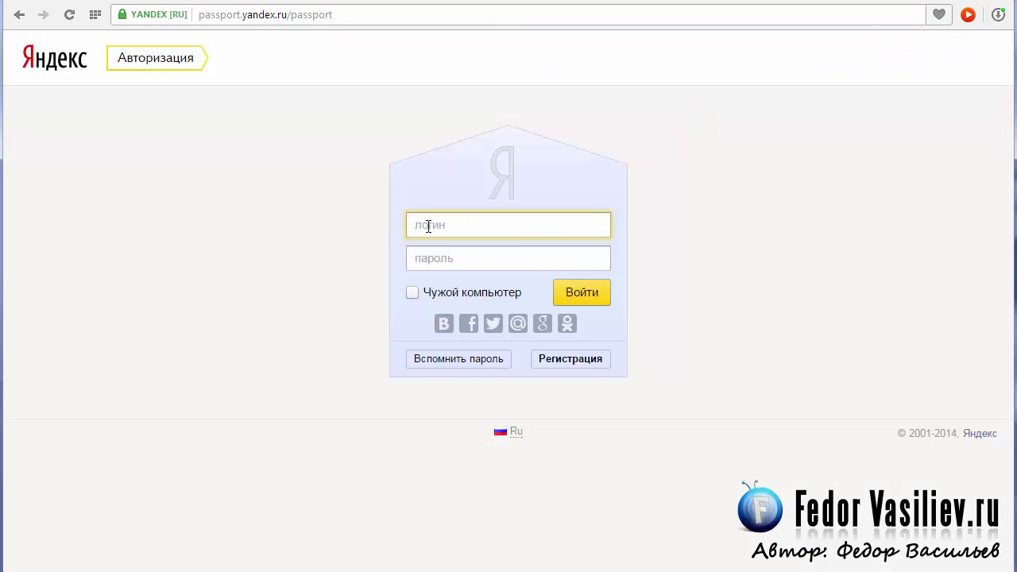
click(561, 358)
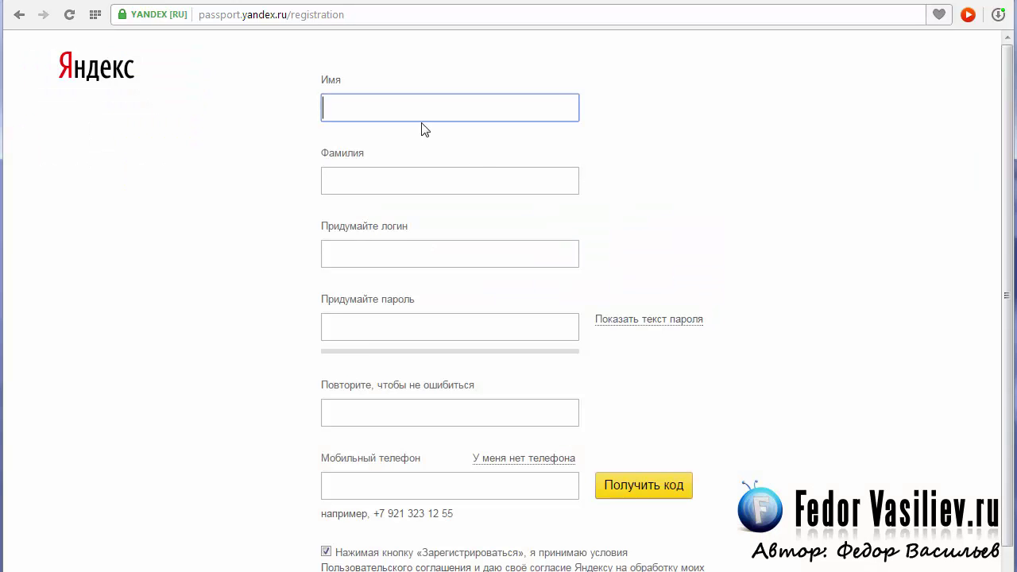
- Fill in the registration form and choose У меня нет телефона instead of a phone
scroll(429, 239, down, 1)
scroll(442, 350, up, 1)
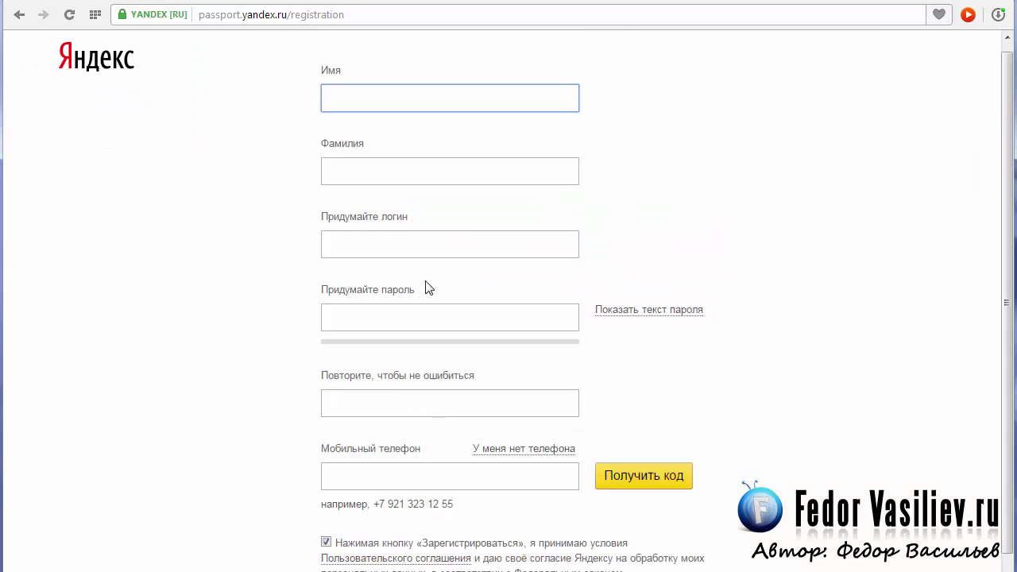
scroll(379, 250, down, 1)
click(382, 397)
scroll(382, 396, up, 1)
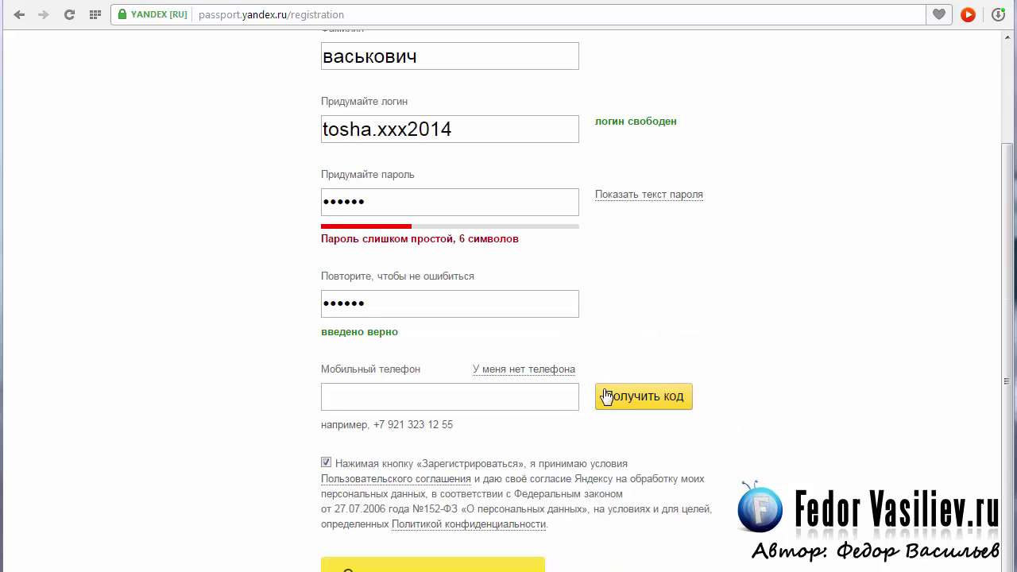
click(521, 397)
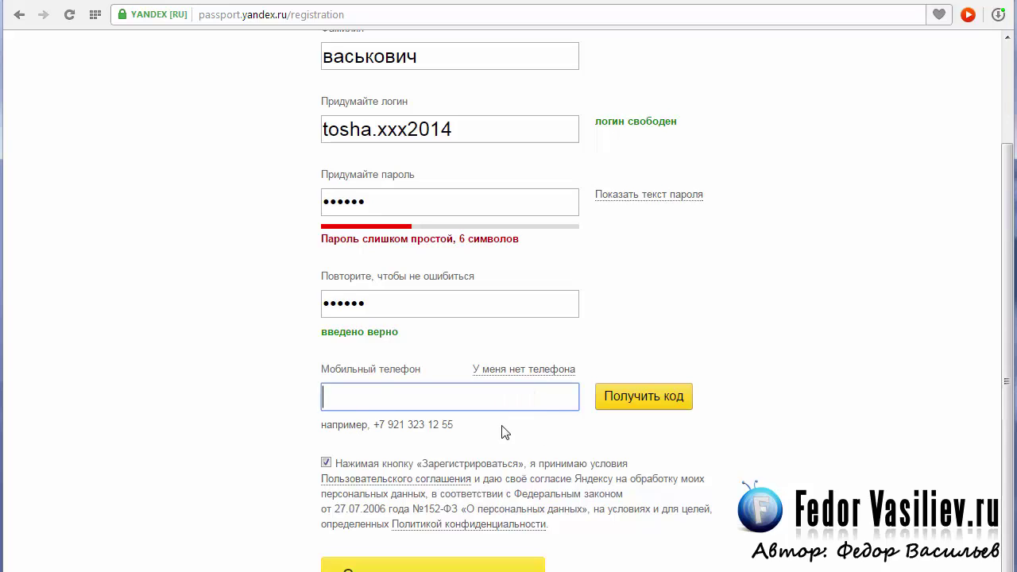
click(378, 394)
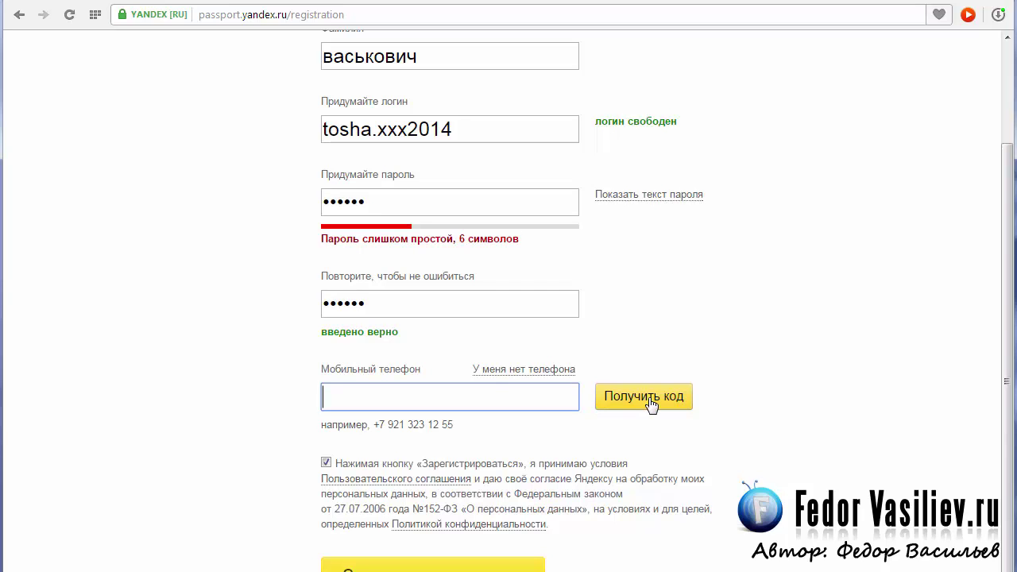
click(495, 377)
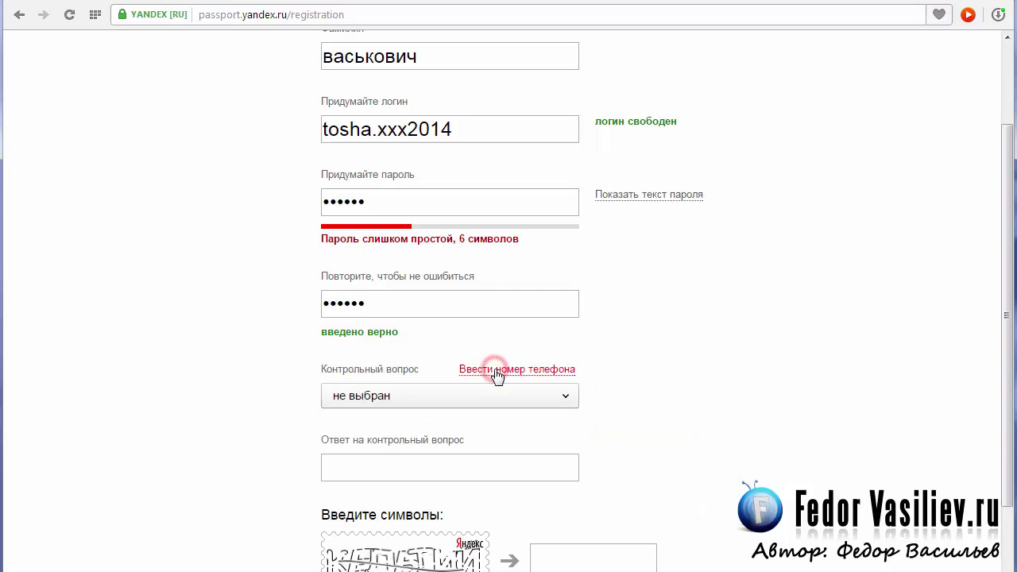
- Pick the favourite musician's surname security question and enter its answer
scroll(561, 386, down, 2)
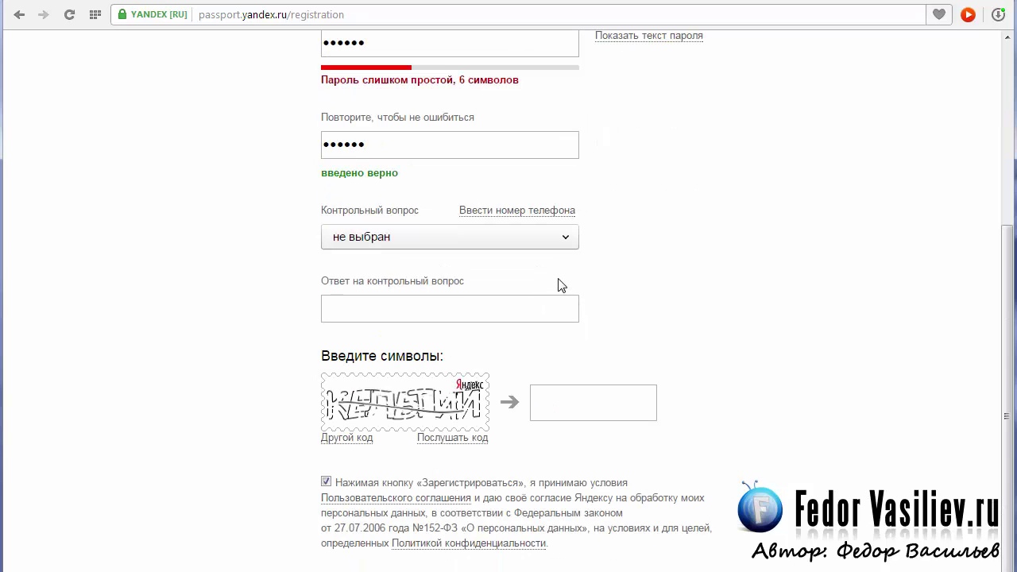
click(477, 237)
click(457, 297)
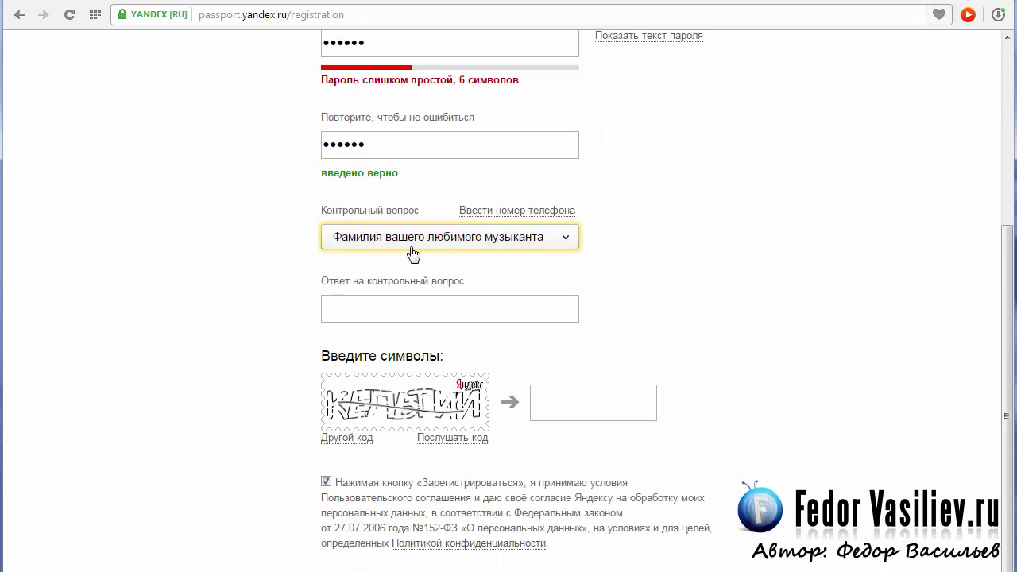
click(365, 310)
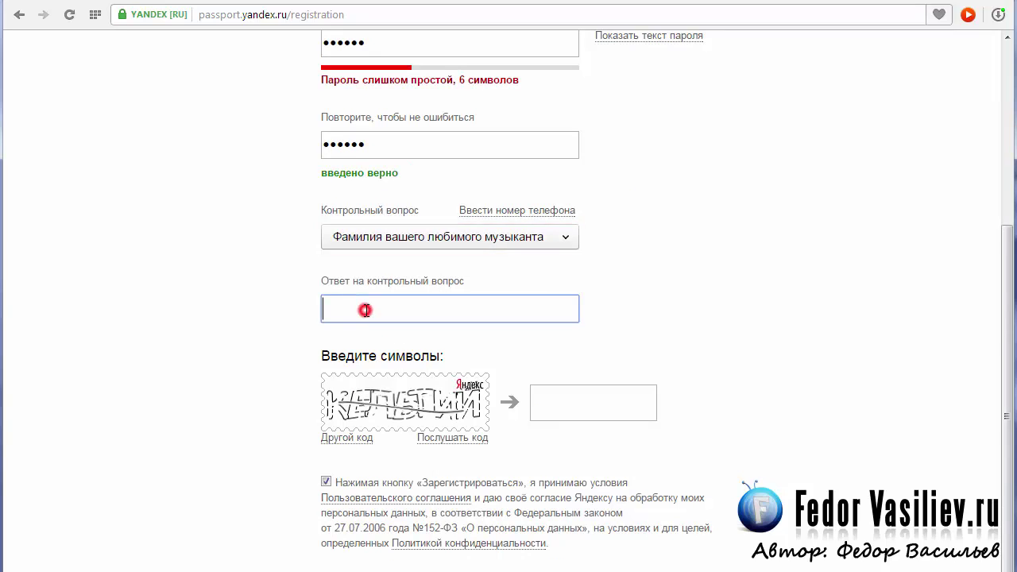
text(1234)
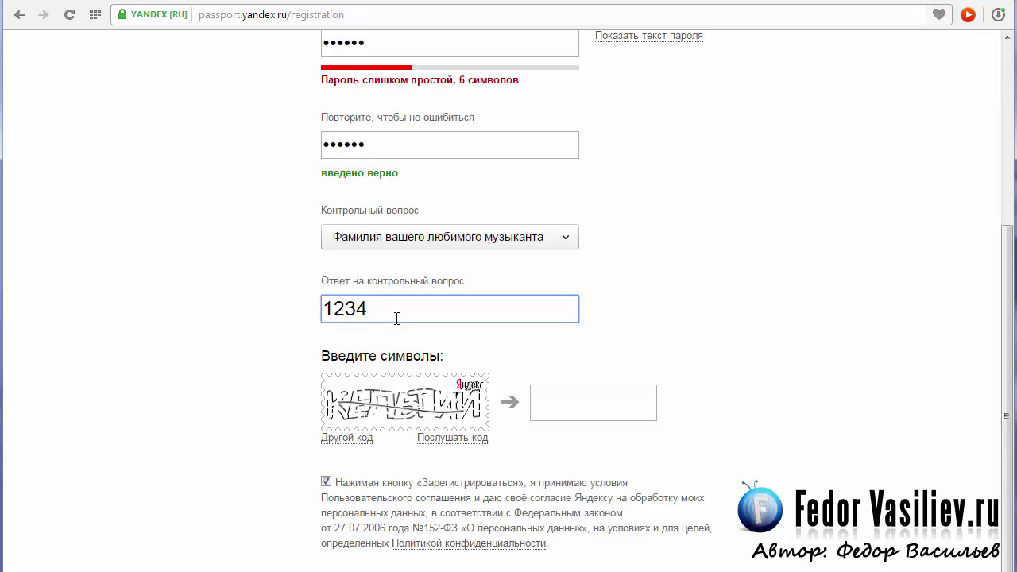
drag(397, 318, 308, 314)
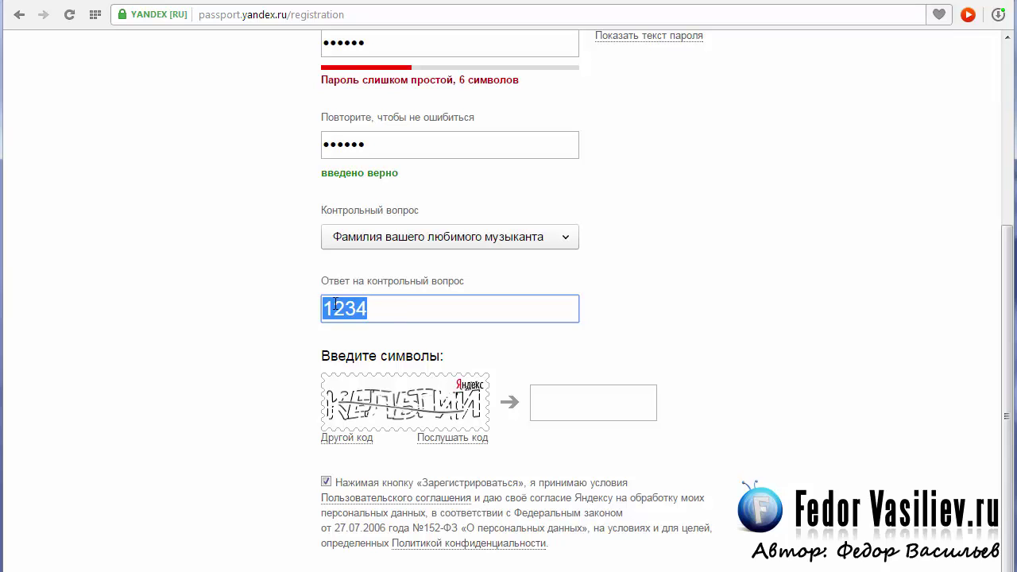
- Enter the captcha characters and go back to retype a stronger 10-character password
scroll(625, 333, down, 1)
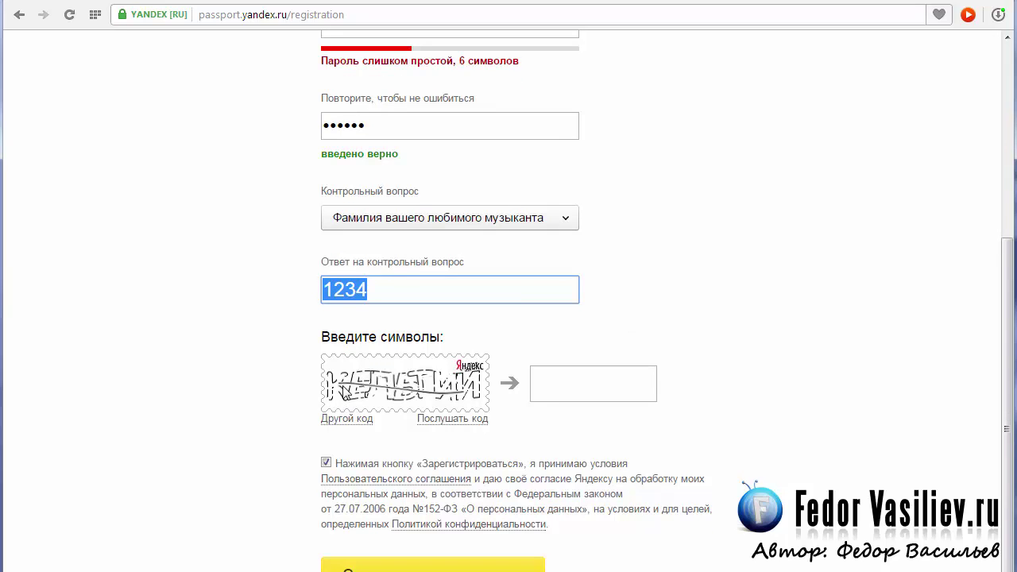
click(584, 379)
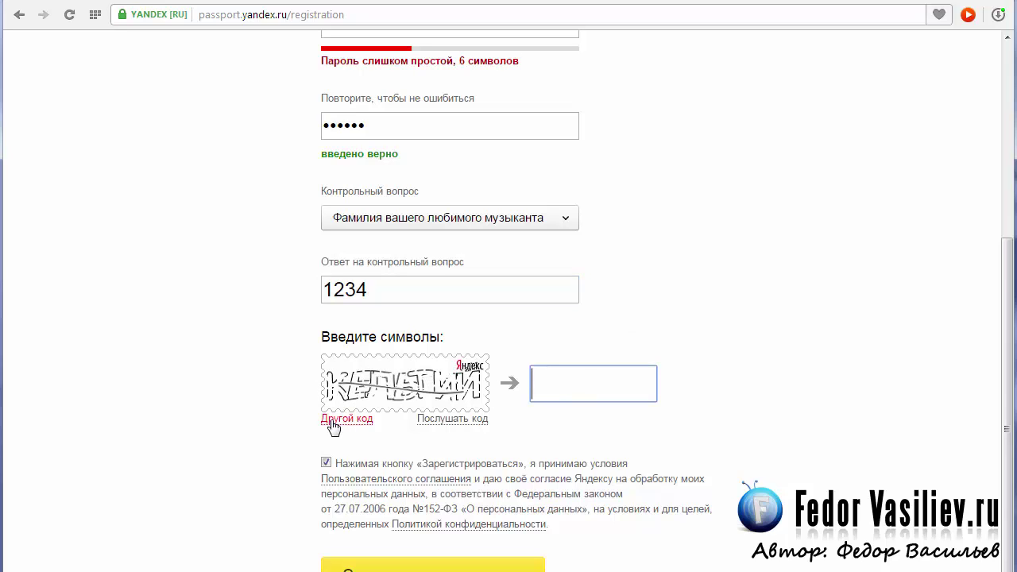
text(кельтии)
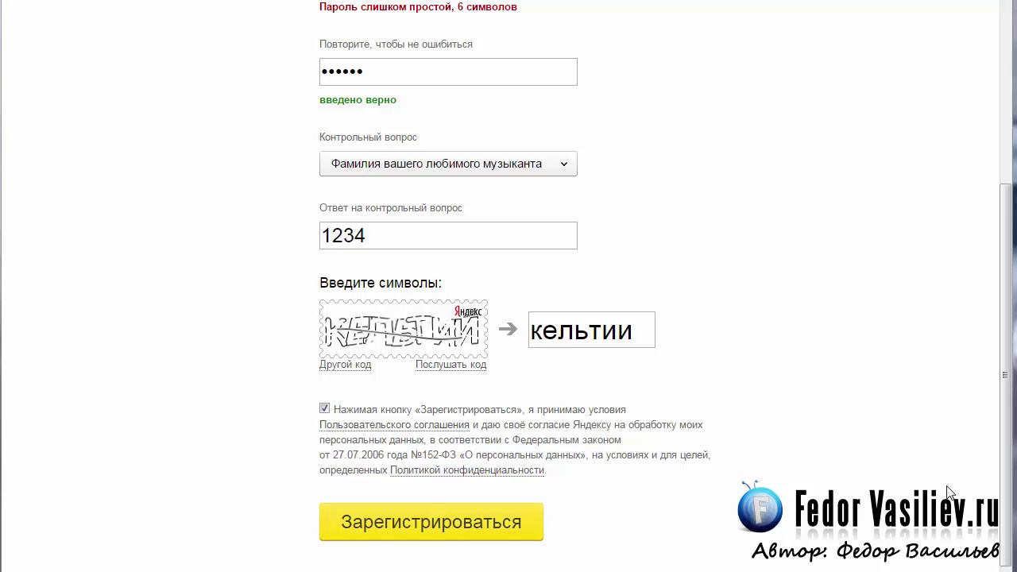
key(Return)
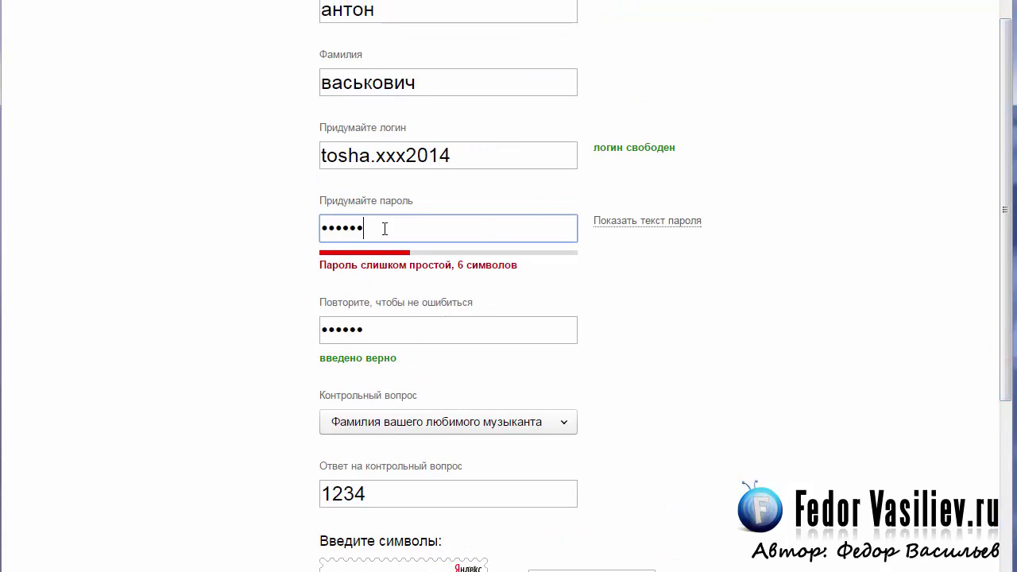
scroll(664, 250, up, 1)
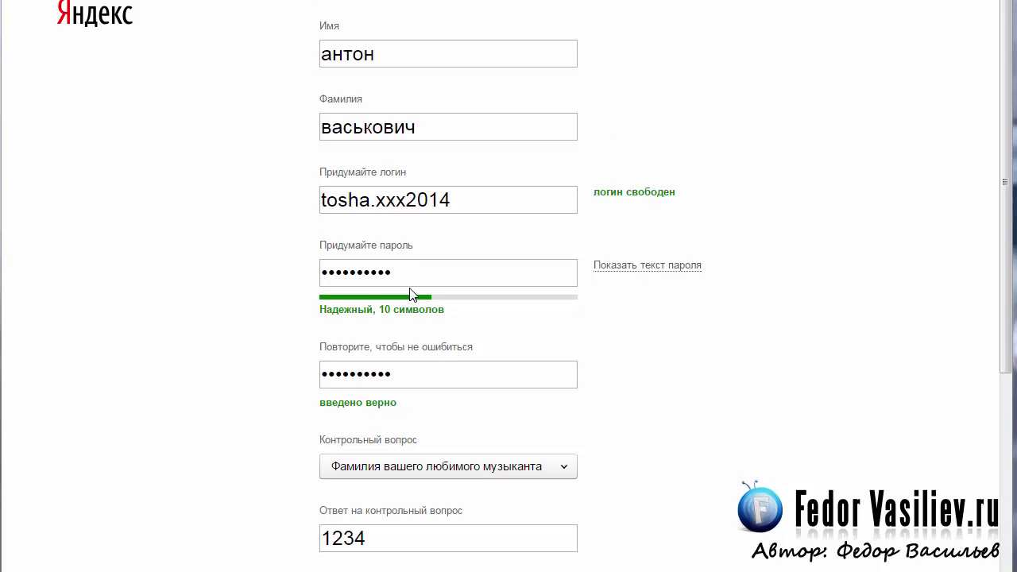
click(326, 310)
scroll(992, 359, down, 3)
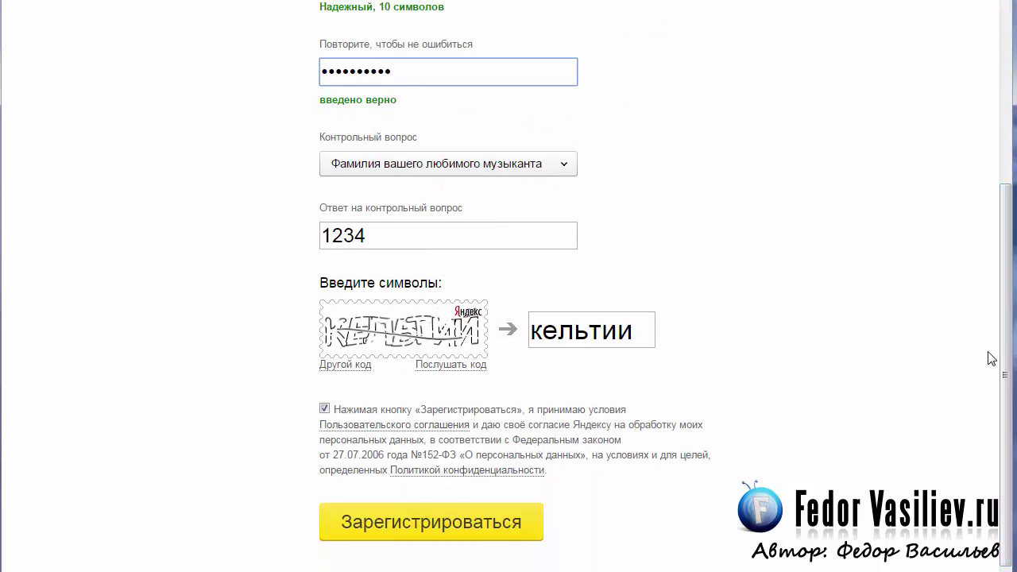
- Submit the registration, then add the site music73.esy.es in Webmaster
click(467, 522)
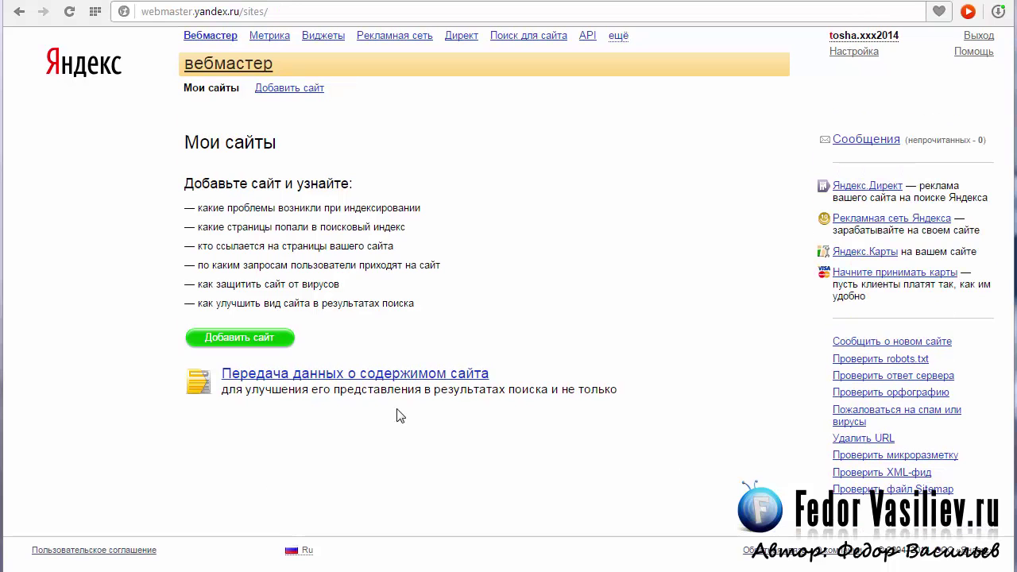
click(227, 339)
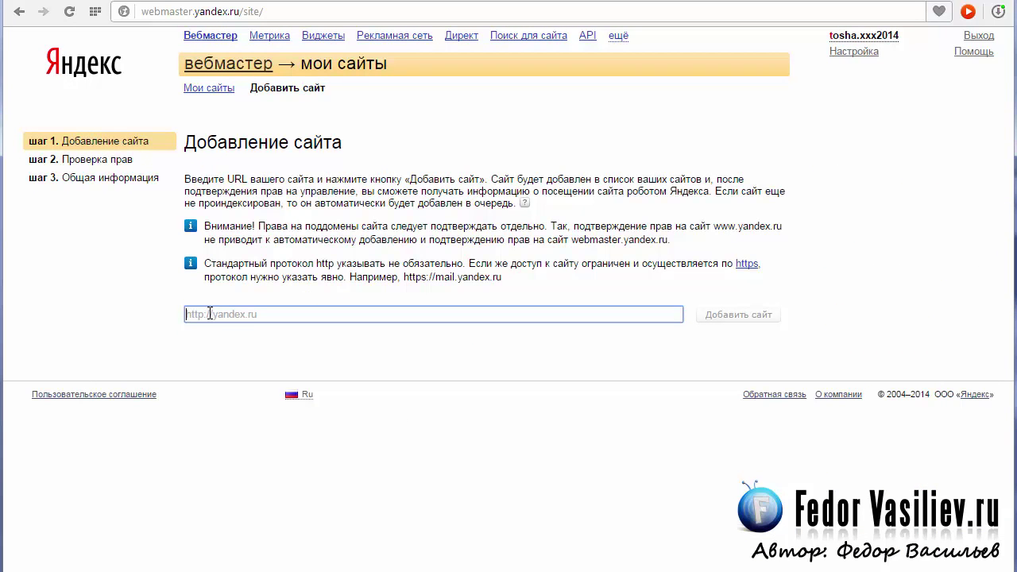
right_click(244, 313)
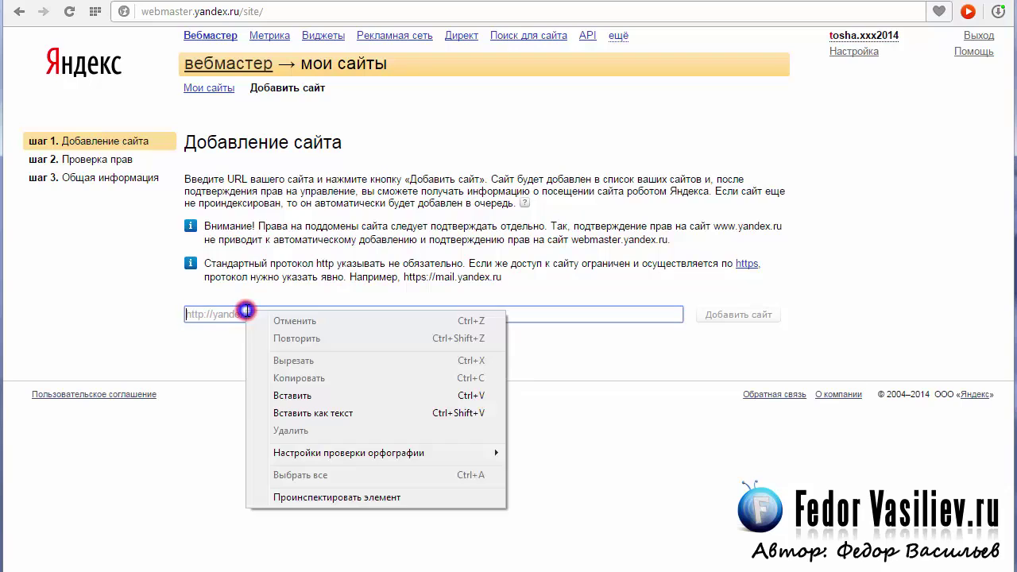
click(306, 399)
click(753, 315)
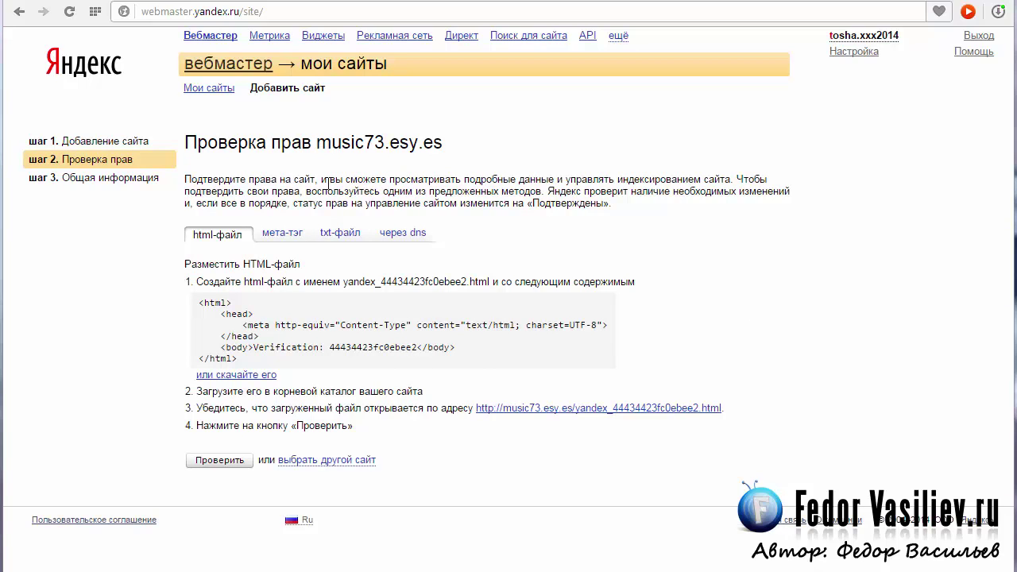
drag(317, 143, 459, 151)
- Switch verification of music73.esy.es to the txt-файл method
click(461, 148)
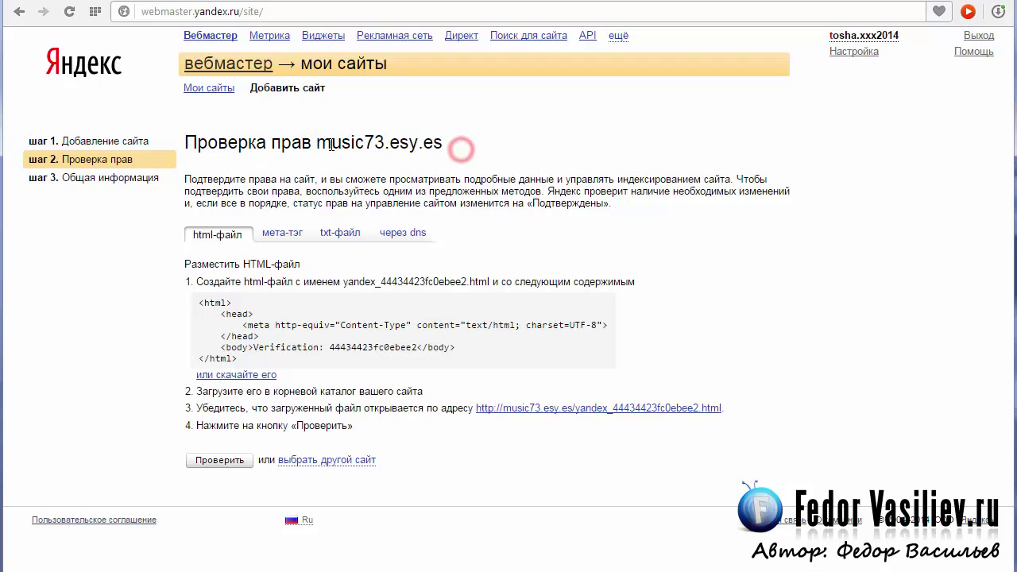
drag(317, 144, 450, 145)
click(511, 152)
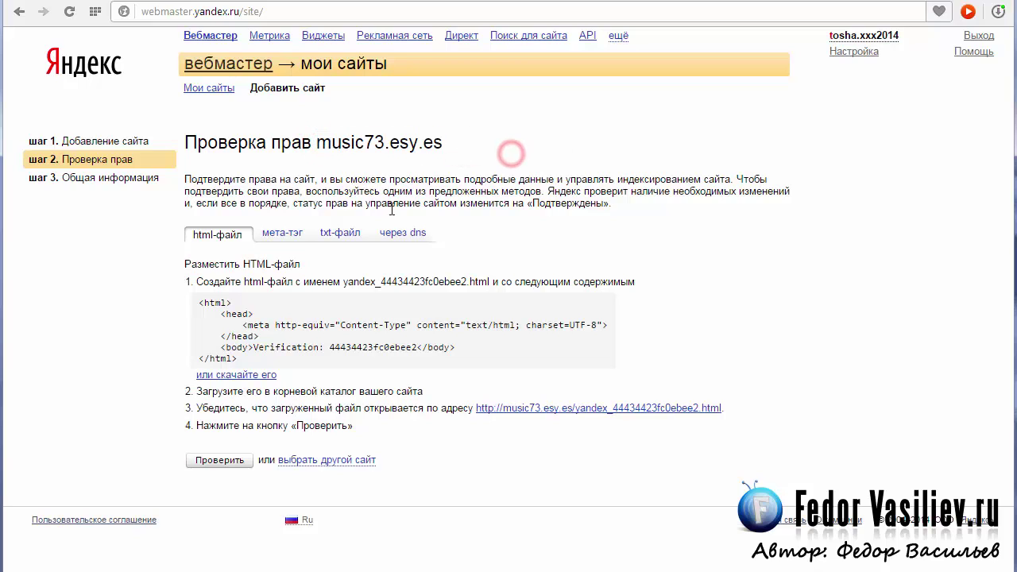
click(335, 238)
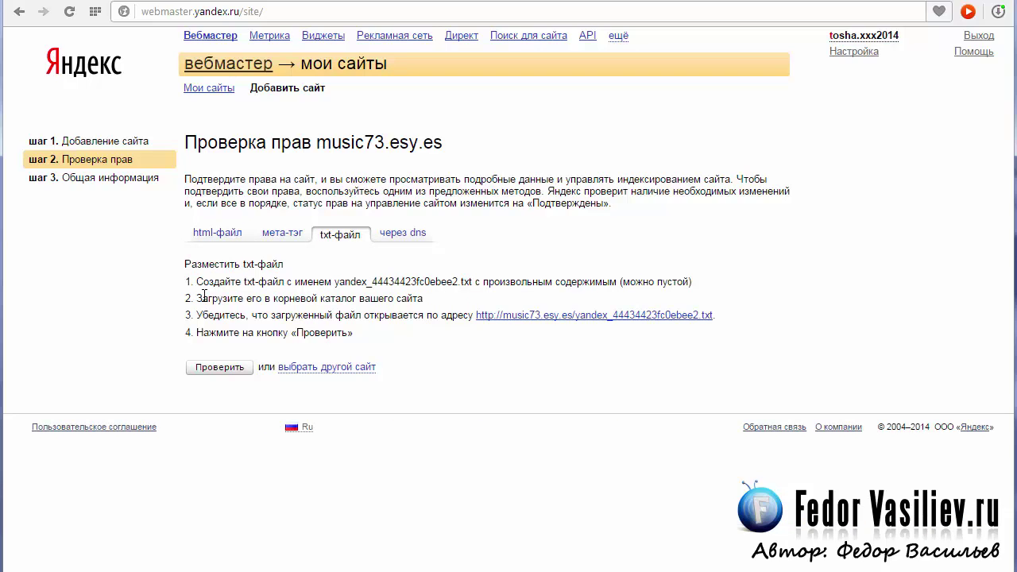
- Select and copy the required file name yandex_44434423fc0ebee2
drag(333, 281, 476, 282)
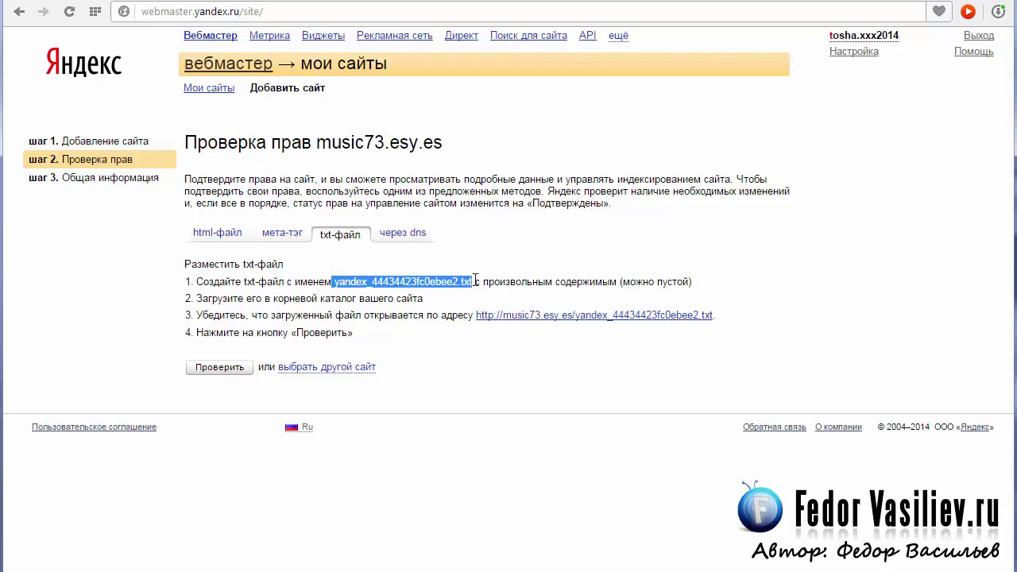
click(390, 282)
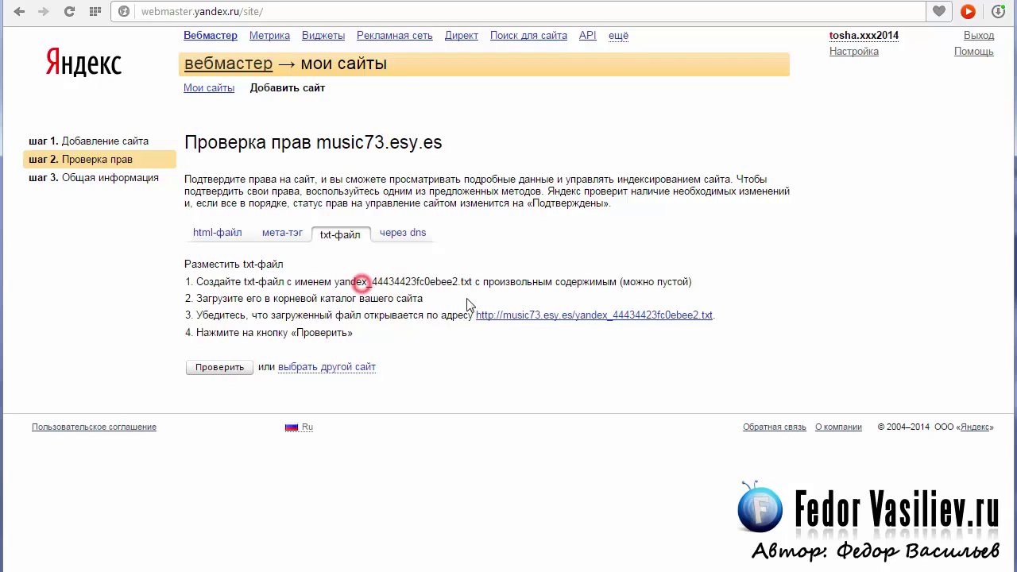
drag(471, 281, 432, 279)
drag(505, 297, 339, 297)
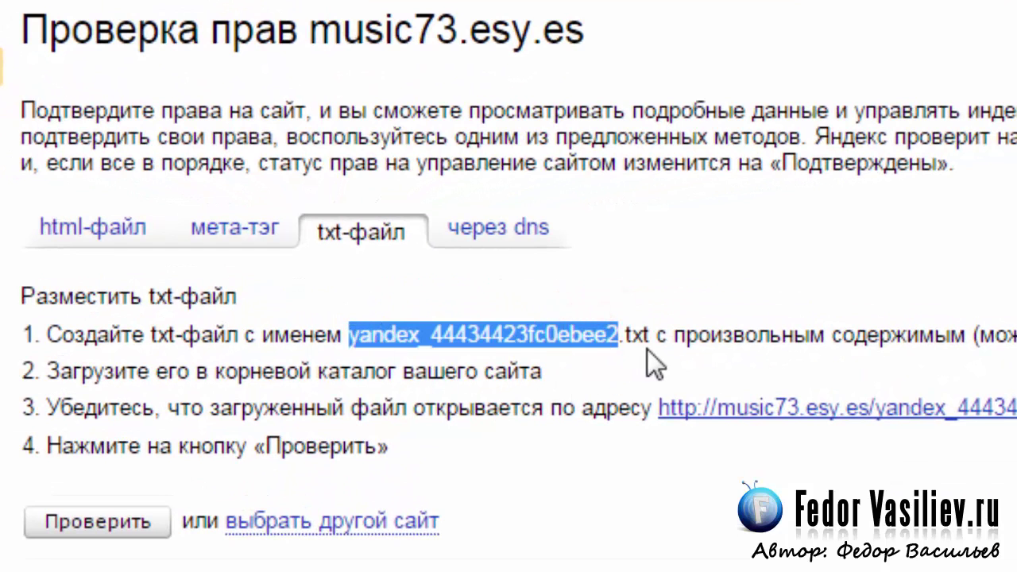
right_click(501, 334)
click(588, 438)
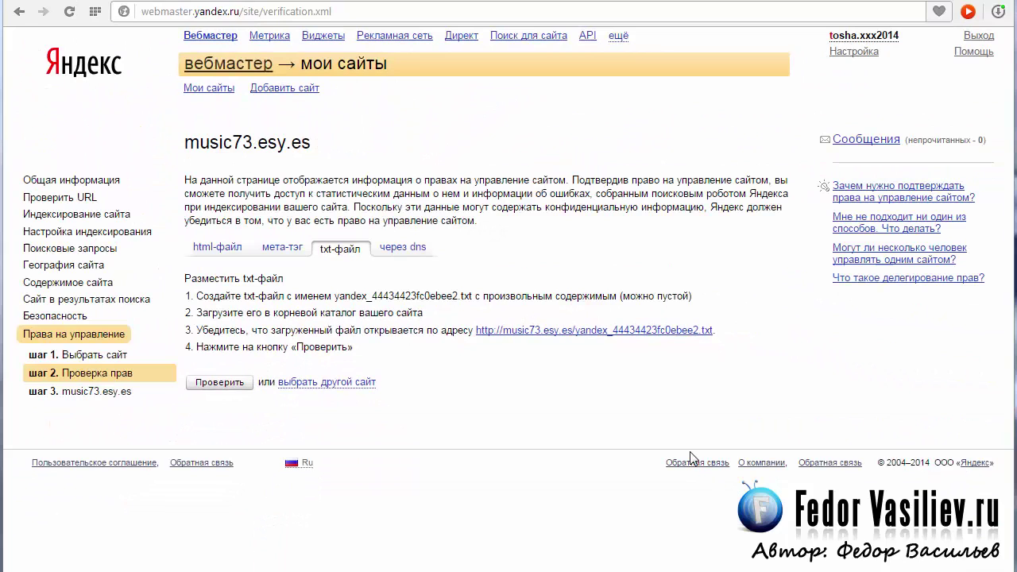
double_click(461, 294)
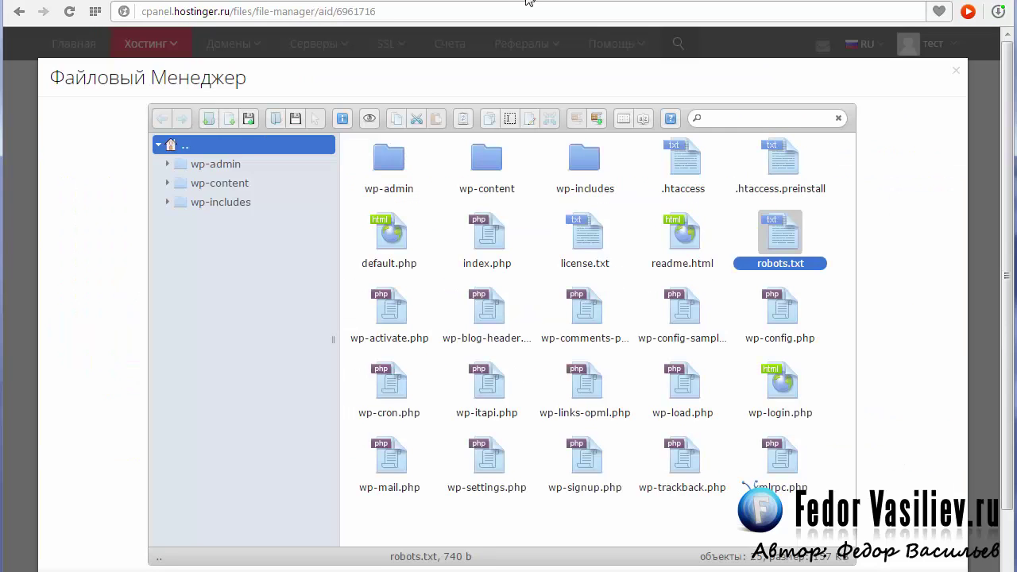
- Upload yandex_44434423fc0ebee2.txt into the site root folder via File Manager
scroll(678, 370, down, 2)
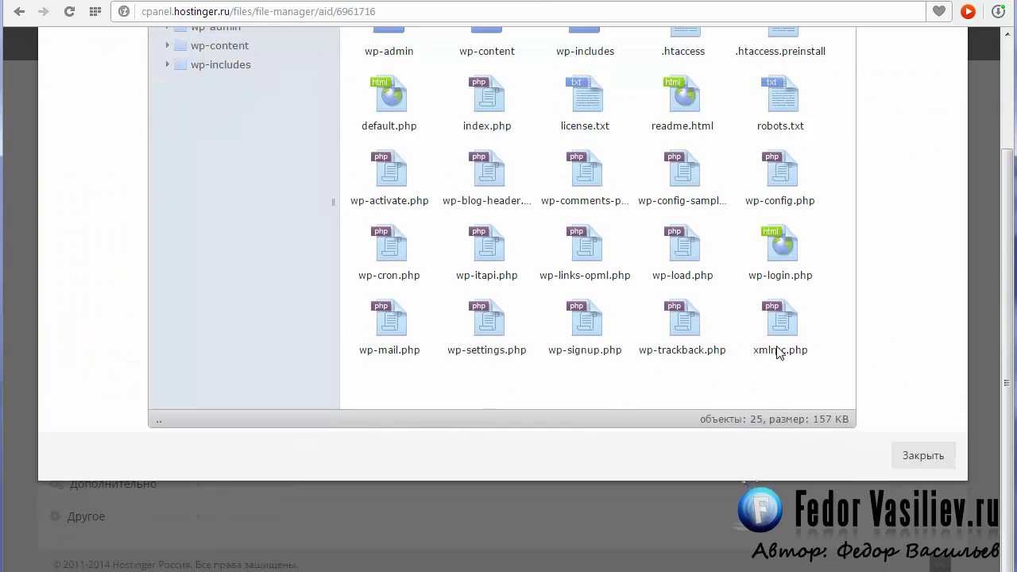
scroll(779, 350, up, 2)
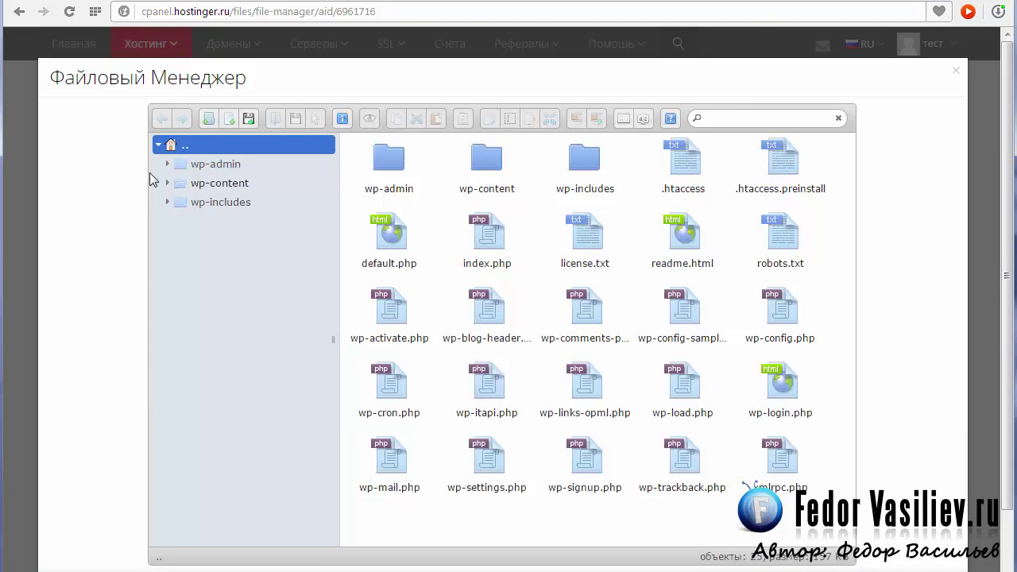
double_click(171, 144)
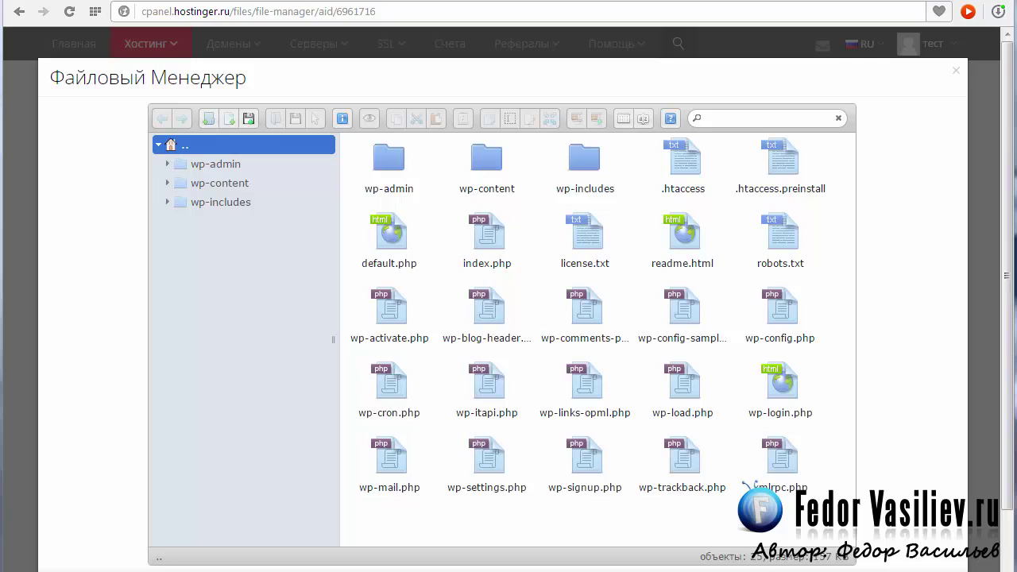
drag(545, 571, 546, 527)
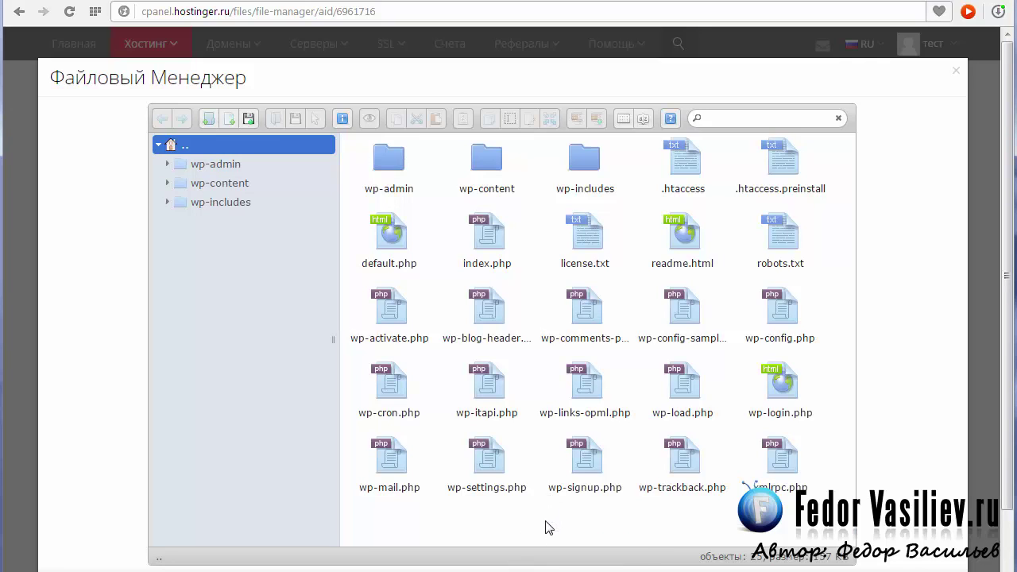
scroll(545, 527, down, 2)
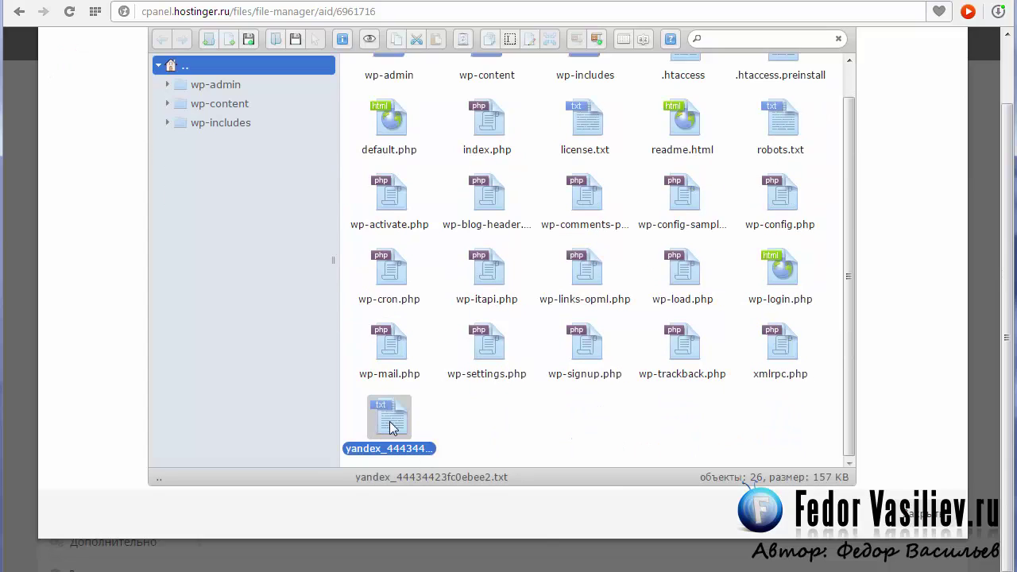
click(836, 2)
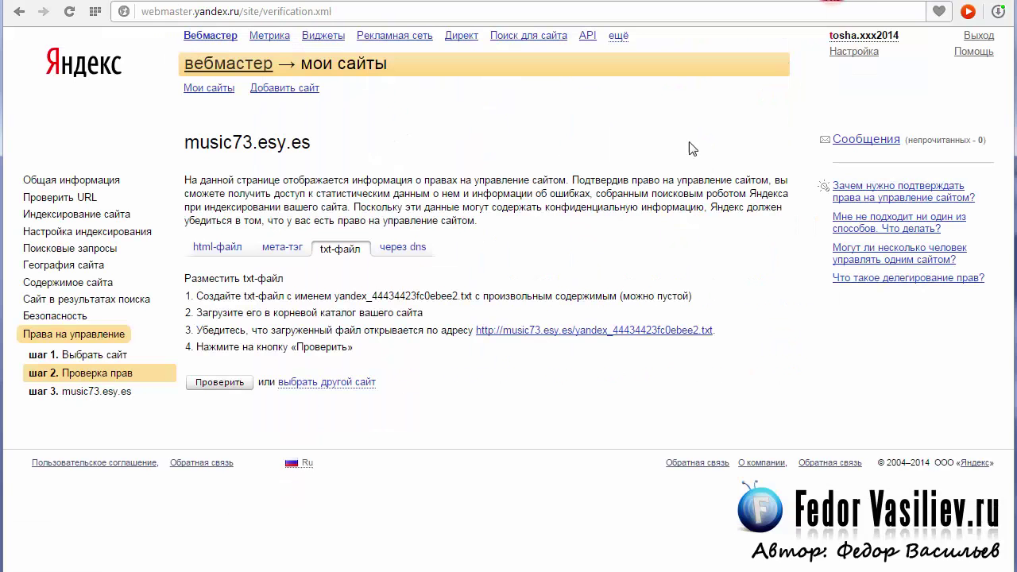
- Run the Проверить ownership check for music73.esy.es and return to Мои сайты
click(212, 384)
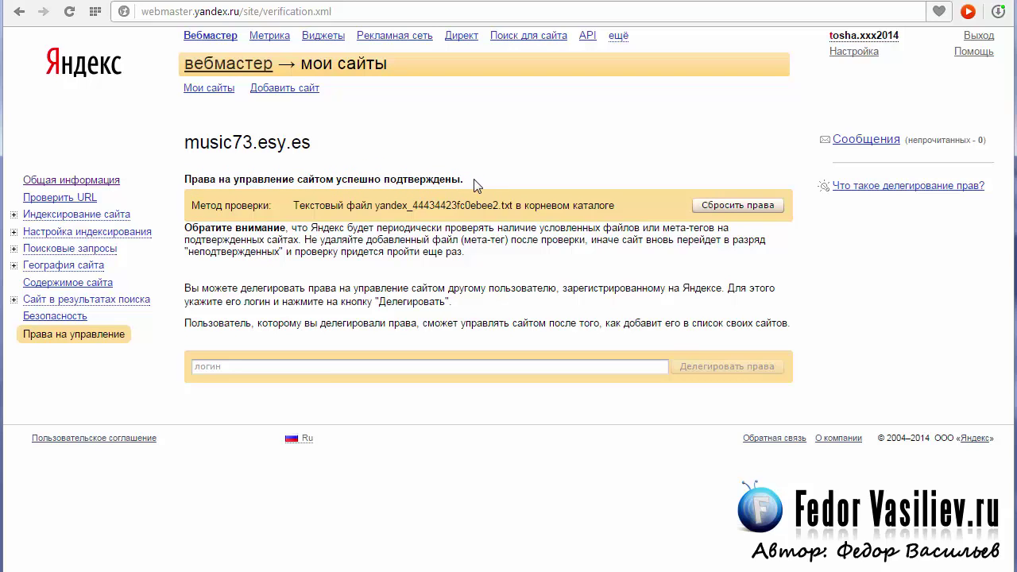
click(197, 87)
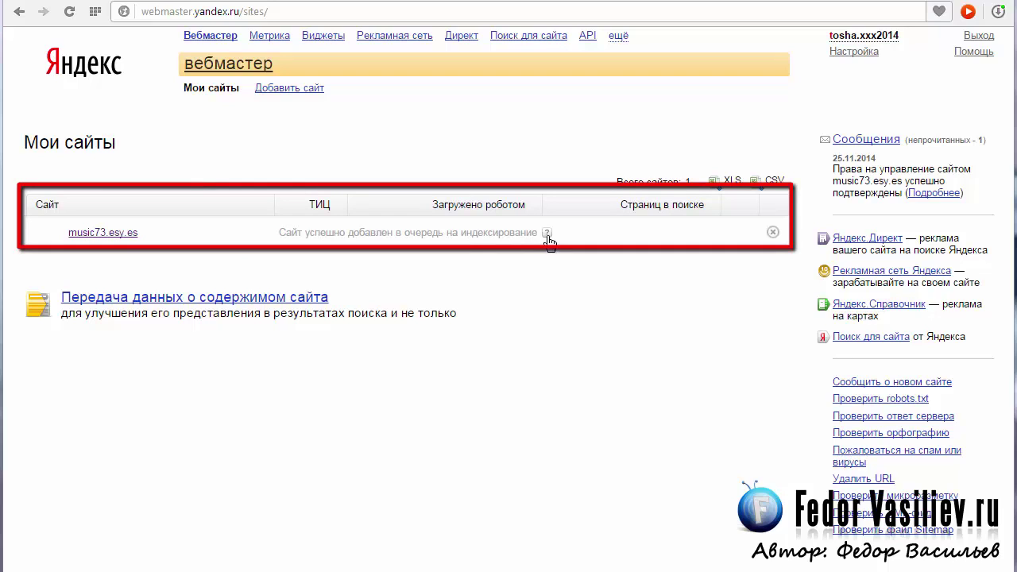
- Read the 25.11.2014 rights-confirmed message under Сообщения, then return to the Мои сайты list
click(860, 141)
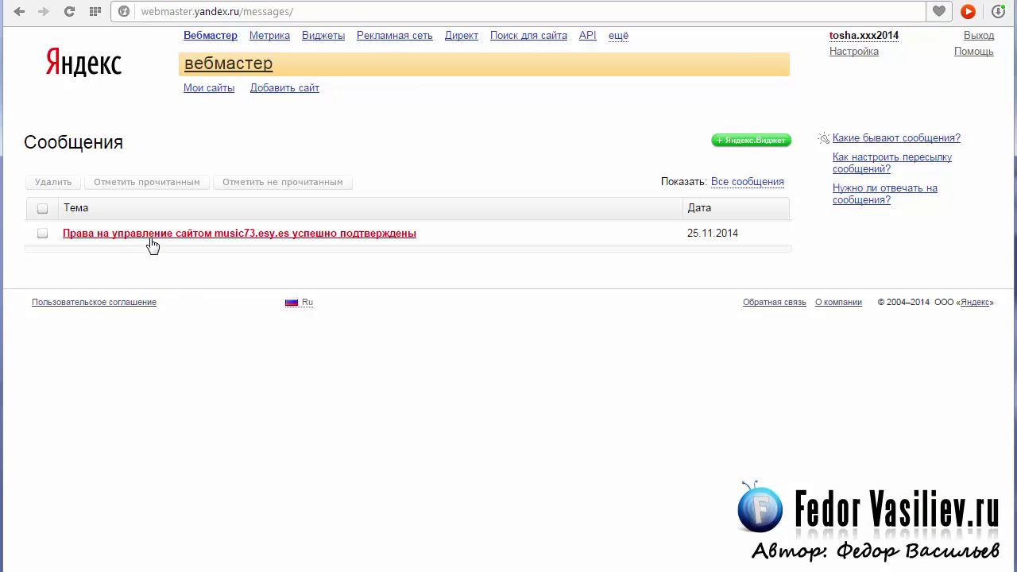
click(357, 234)
key(alt+Left)
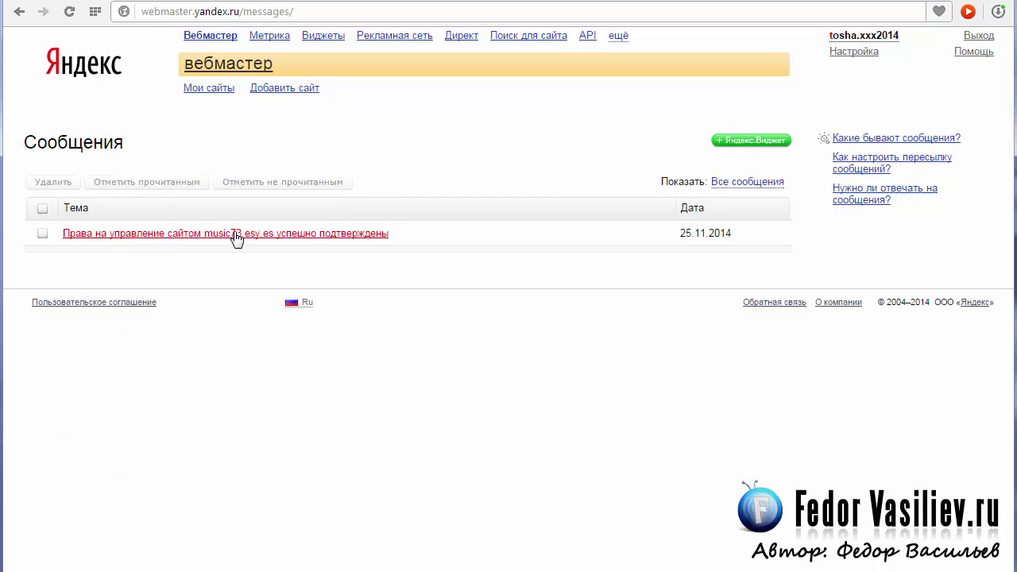
click(195, 94)
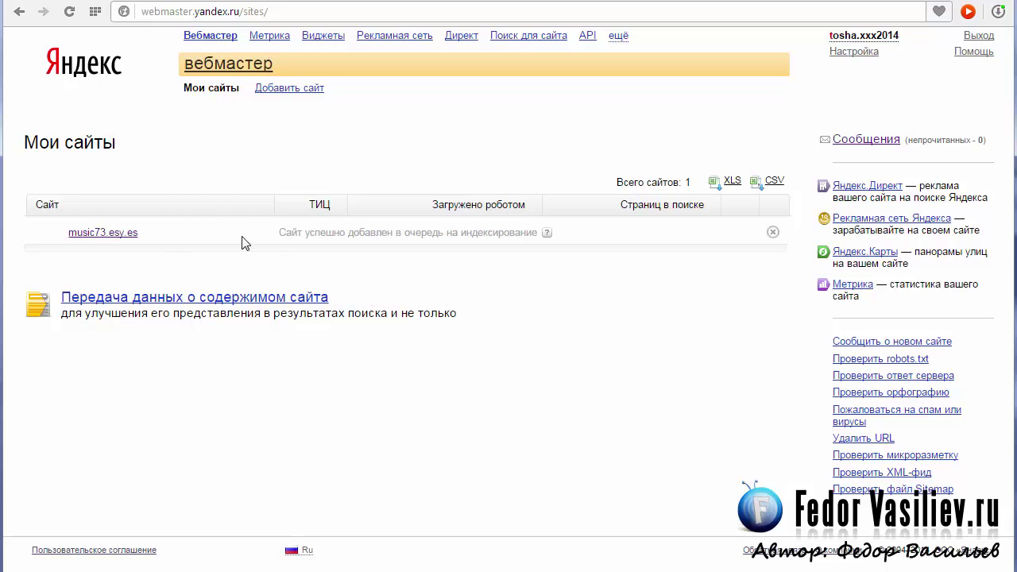
click(278, 232)
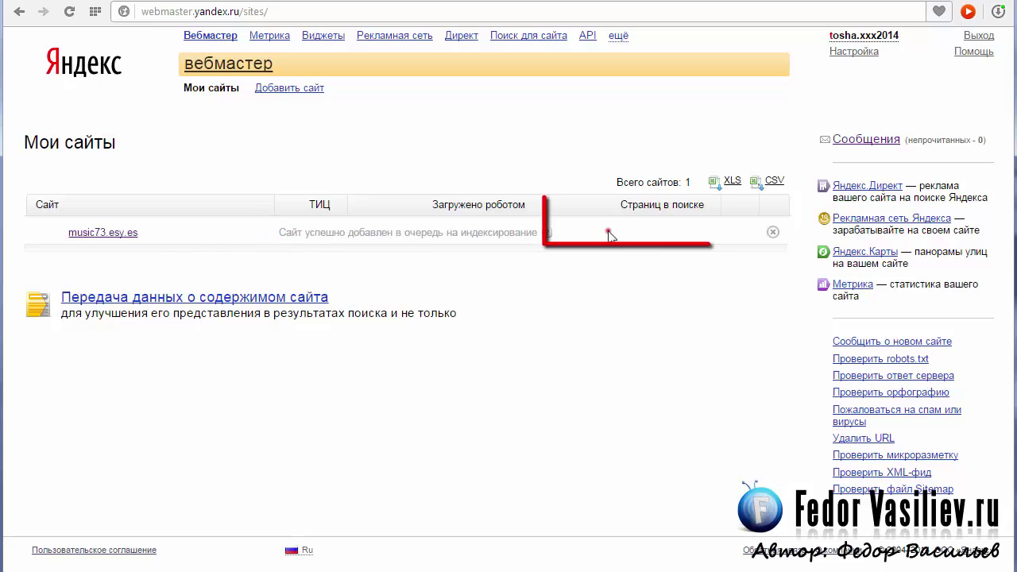
click(608, 232)
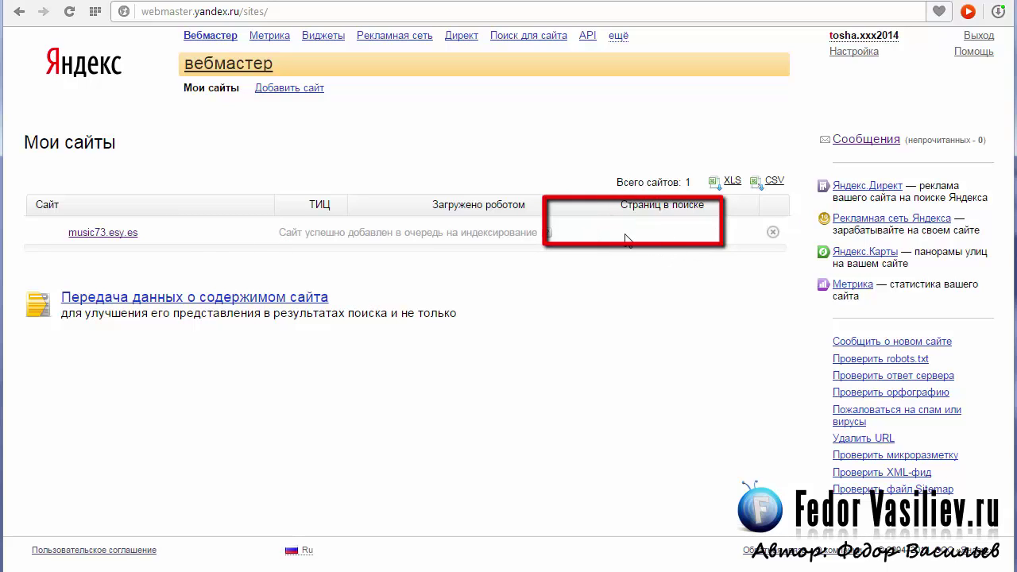